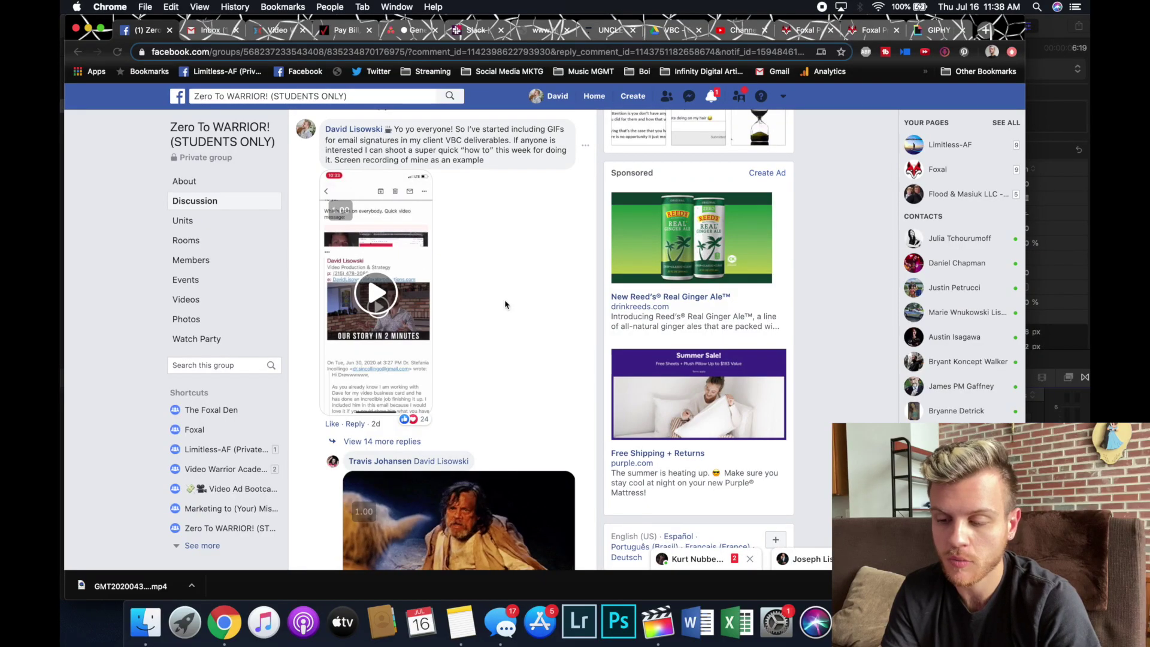
# Select the seven NewHeights_V03 background clips and switch off their darkening effects.
pyautogui.scroll(-1, 505, 304)
pyautogui.scroll(1, 505, 304)
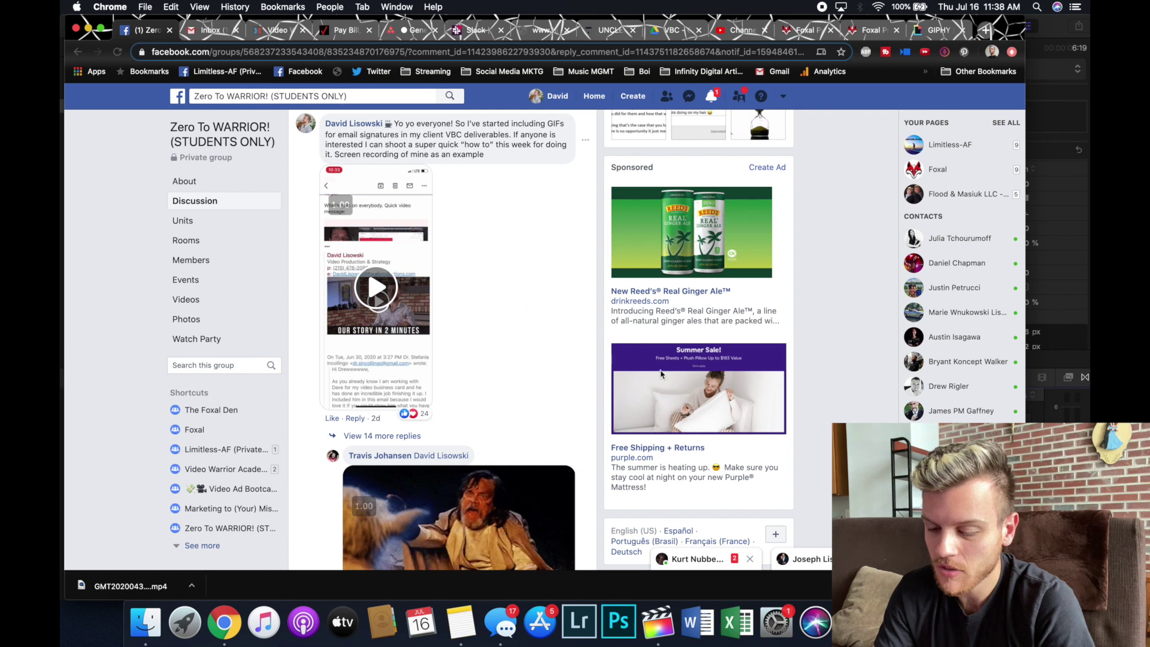
pyautogui.click(656, 623)
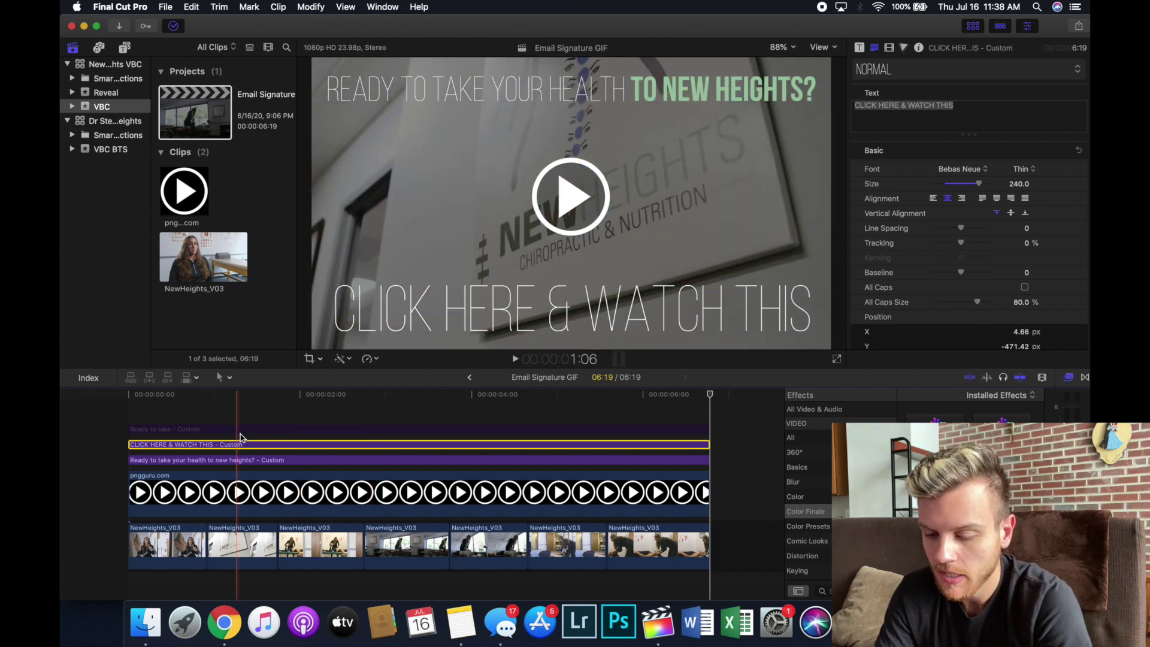
pyautogui.click(724, 450)
pyautogui.moveTo(723, 450); pyautogui.dragTo(90, 536)
pyautogui.click(731, 527)
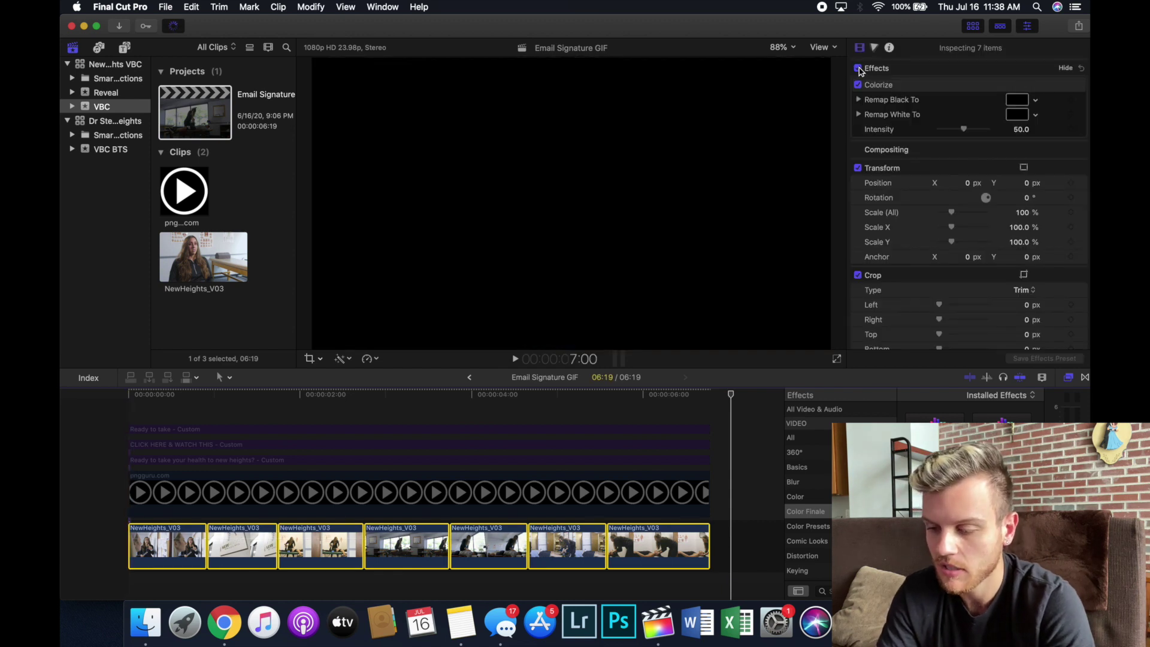
pyautogui.click(858, 69)
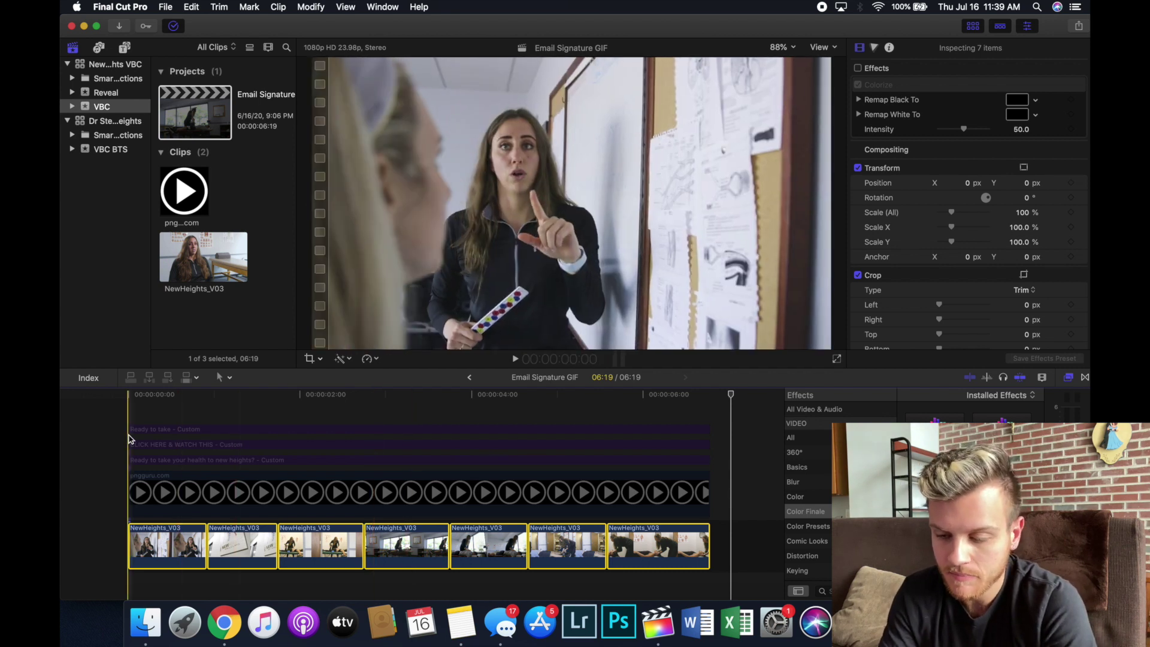
pyautogui.press('space')
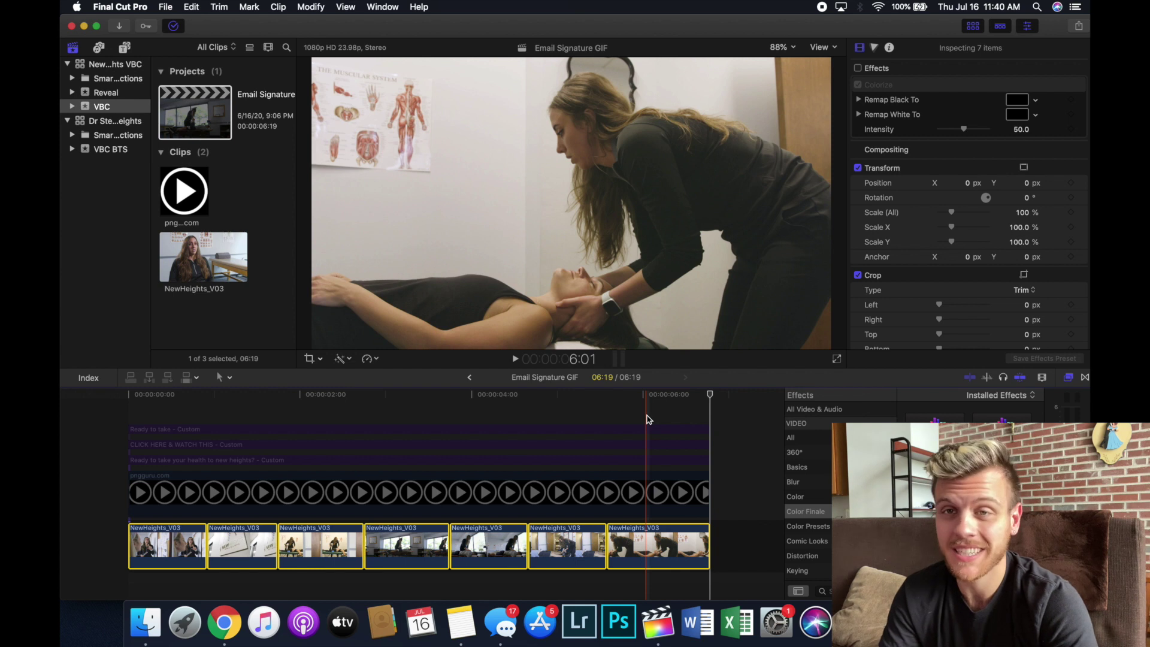
pyautogui.click(726, 551)
# Re-enable the Colorize darkening on all seven NewHeights clips and inspect the play-button overlay.
pyautogui.moveTo(742, 550); pyautogui.dragTo(131, 560)
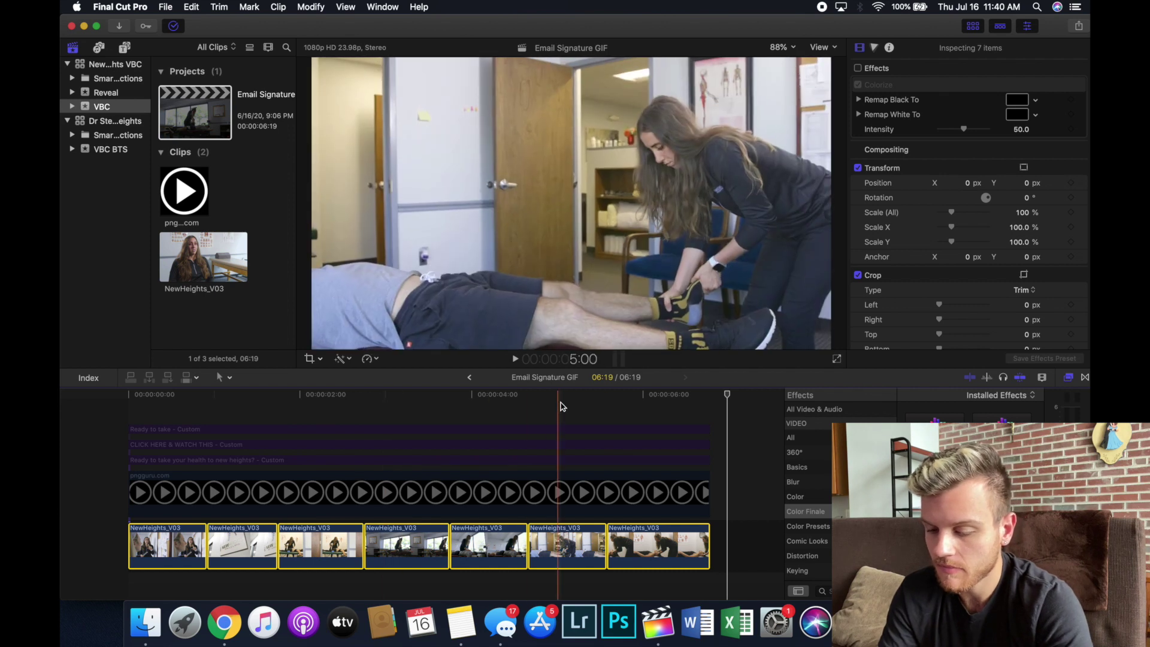
pyautogui.click(559, 452)
pyautogui.moveTo(731, 554); pyautogui.dragTo(128, 560)
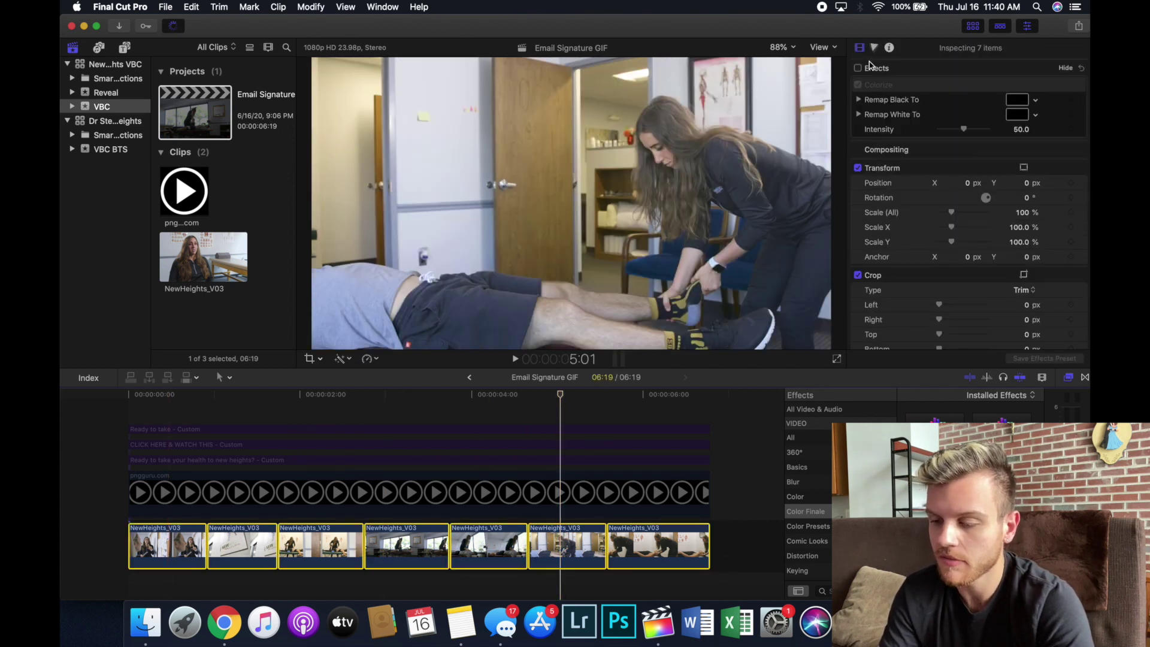
pyautogui.click(857, 68)
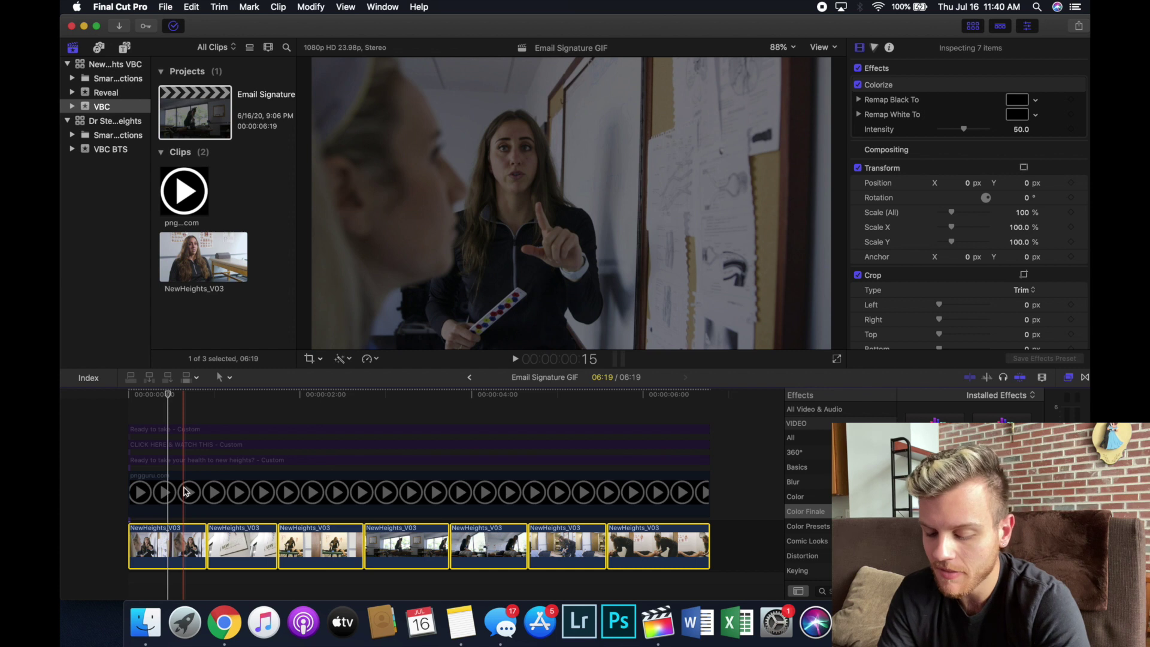
pyautogui.click(186, 491)
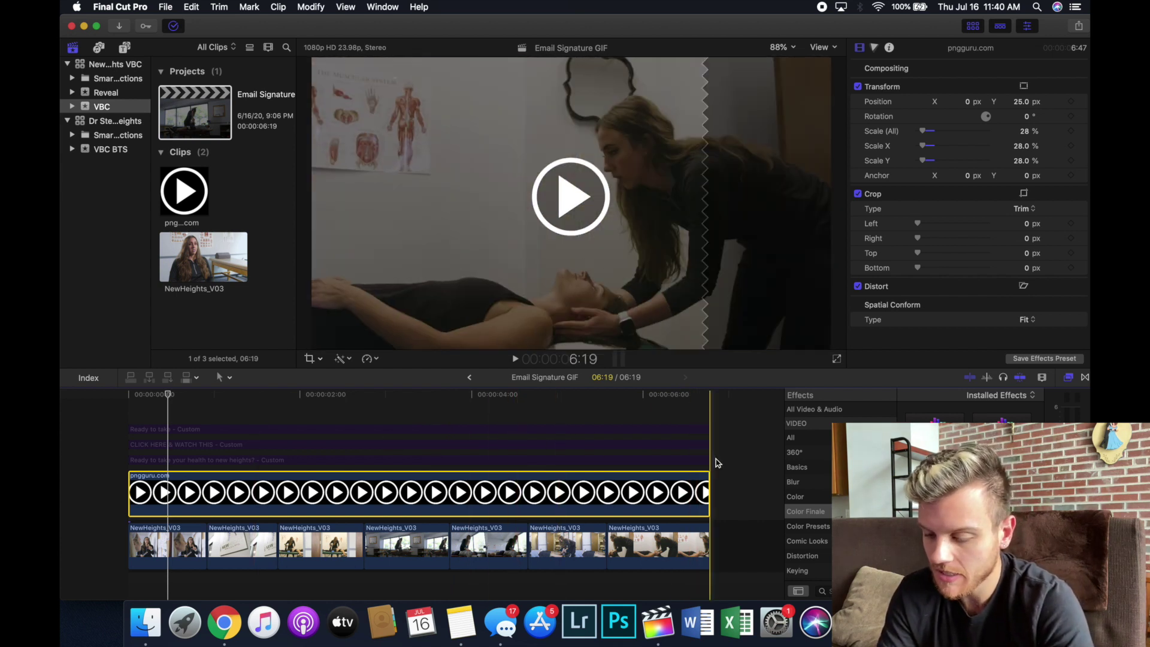
pyautogui.click(716, 464)
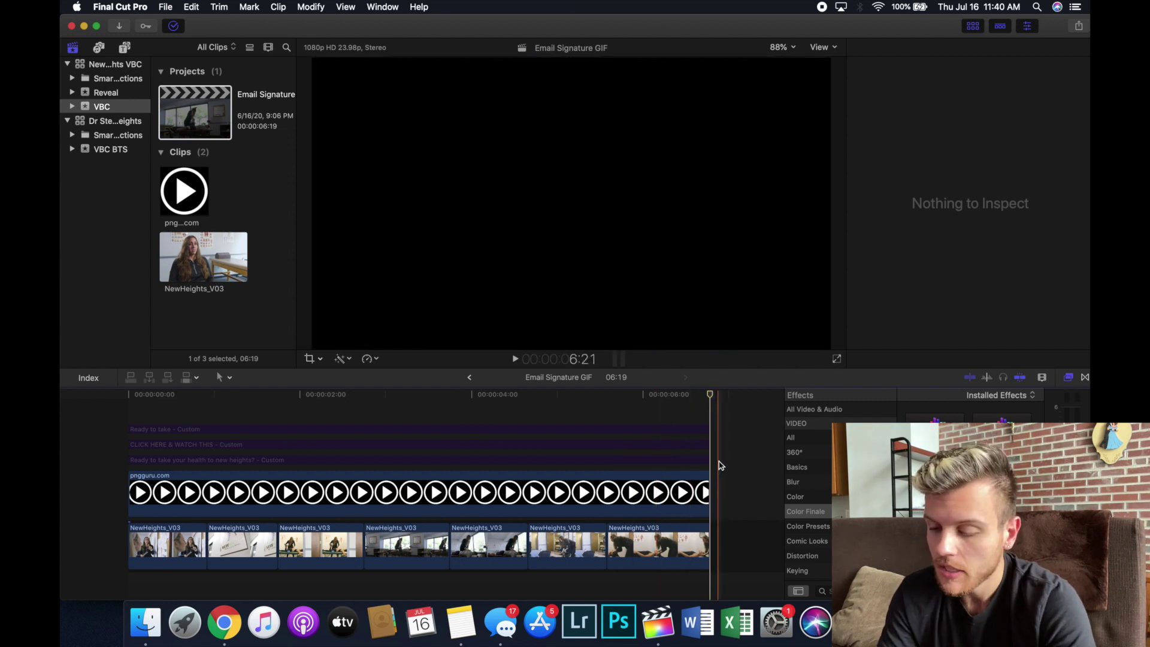
# Select the CLICK HERE & WATCH THIS and headline title clips, then play the montage.
pyautogui.moveTo(719, 461); pyautogui.dragTo(676, 447)
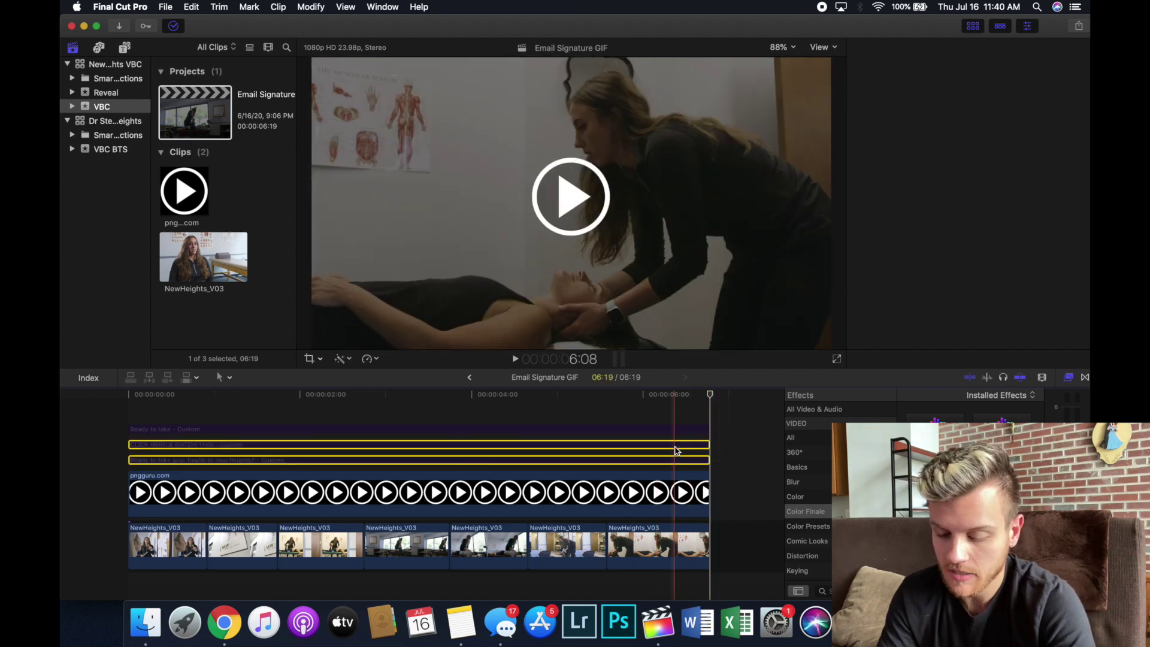
pyautogui.click(733, 461)
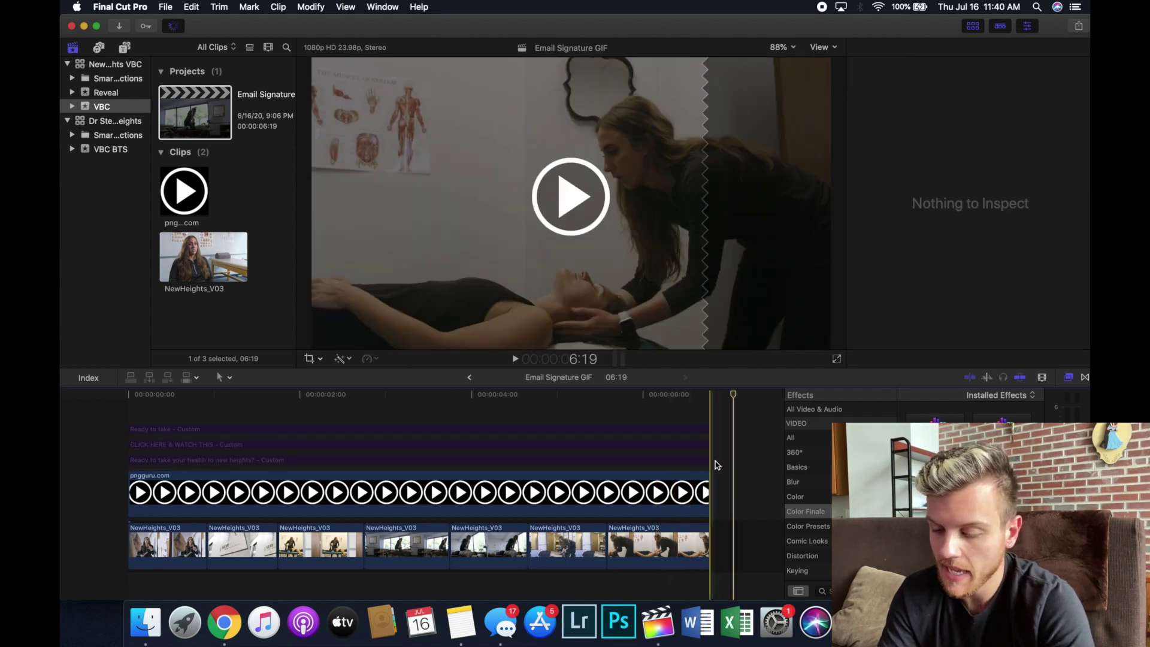
pyautogui.moveTo(716, 462); pyautogui.dragTo(687, 452)
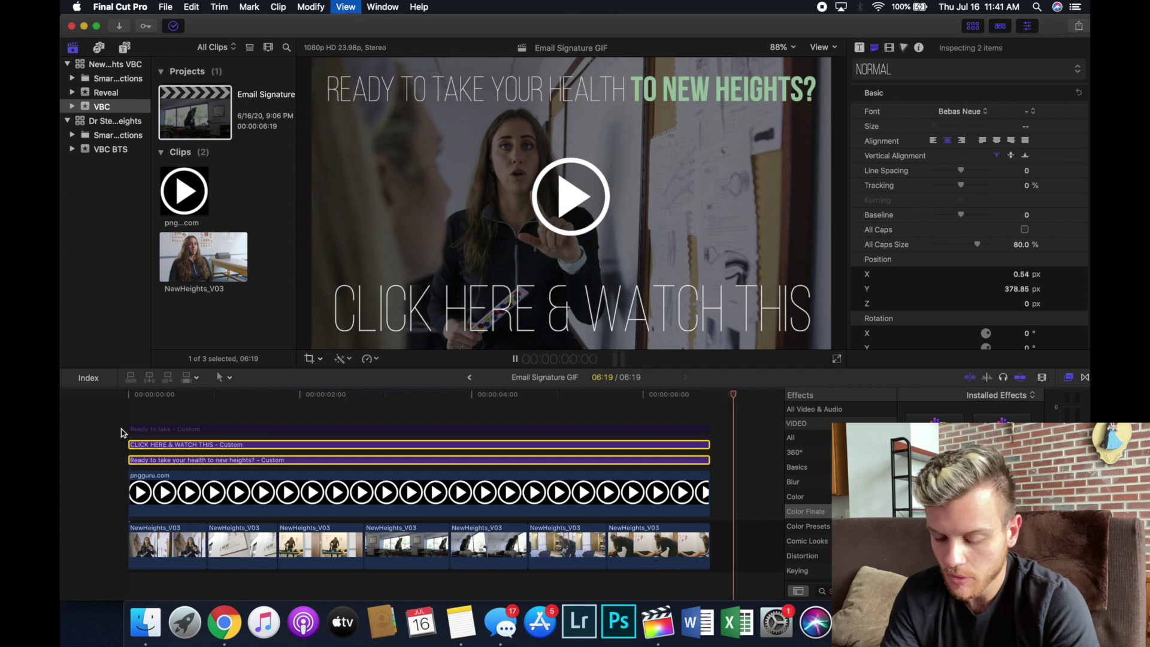
pyautogui.press('space')
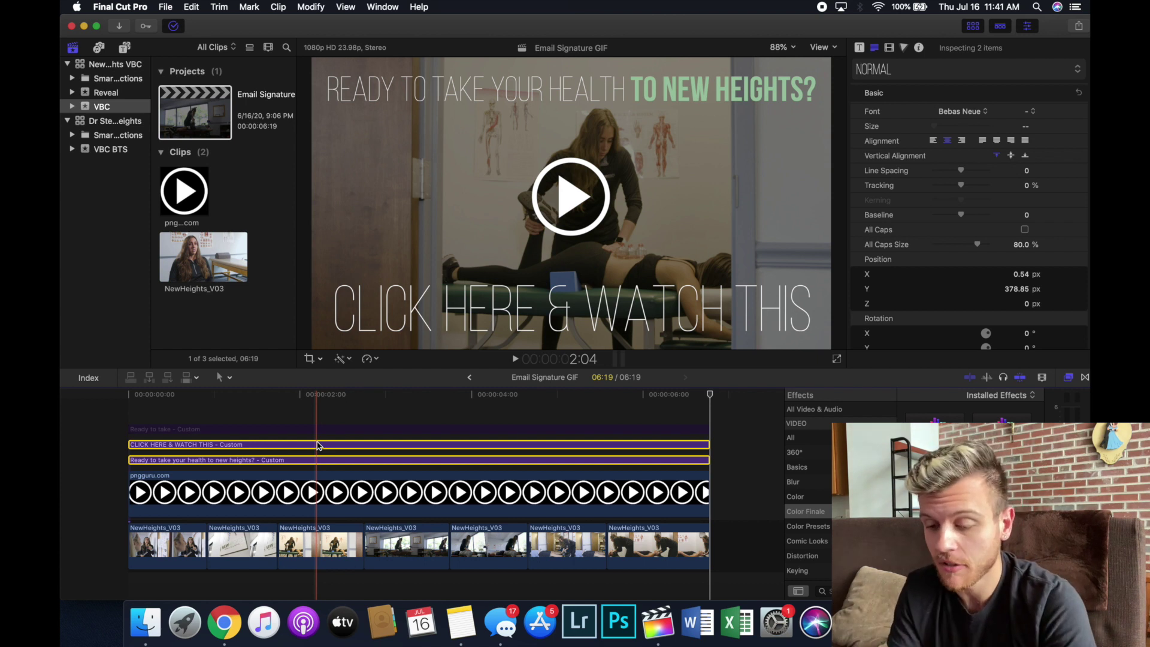
# Glance over the File menu without choosing anything, then return to Chrome.
pyautogui.click(167, 8)
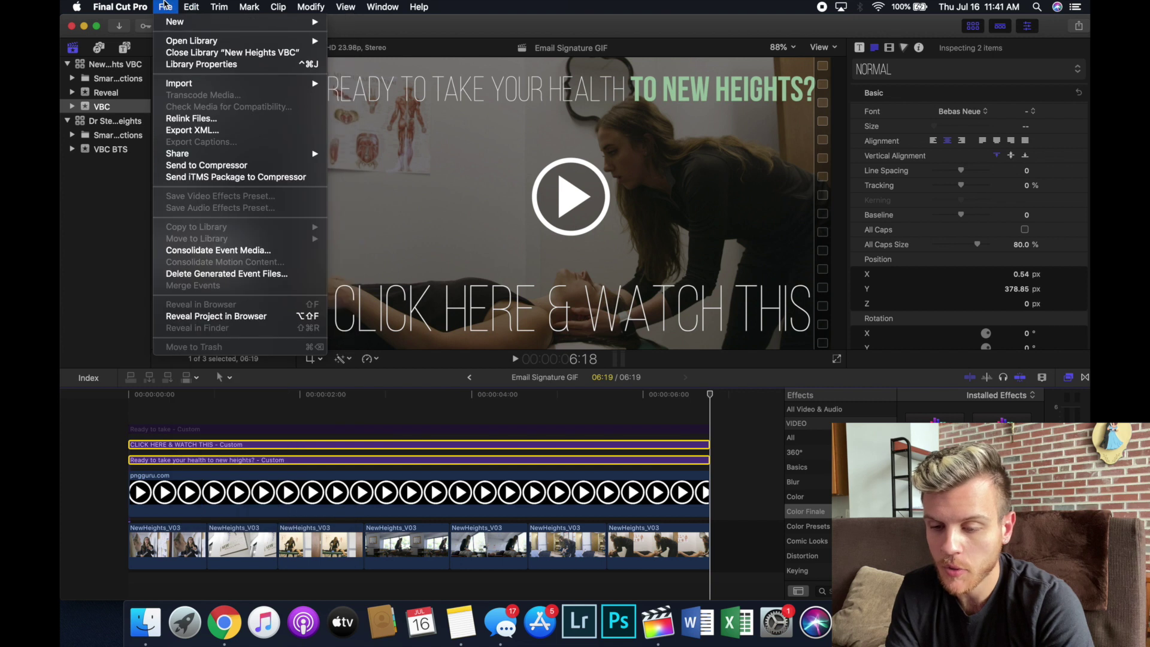
pyautogui.click(165, 6)
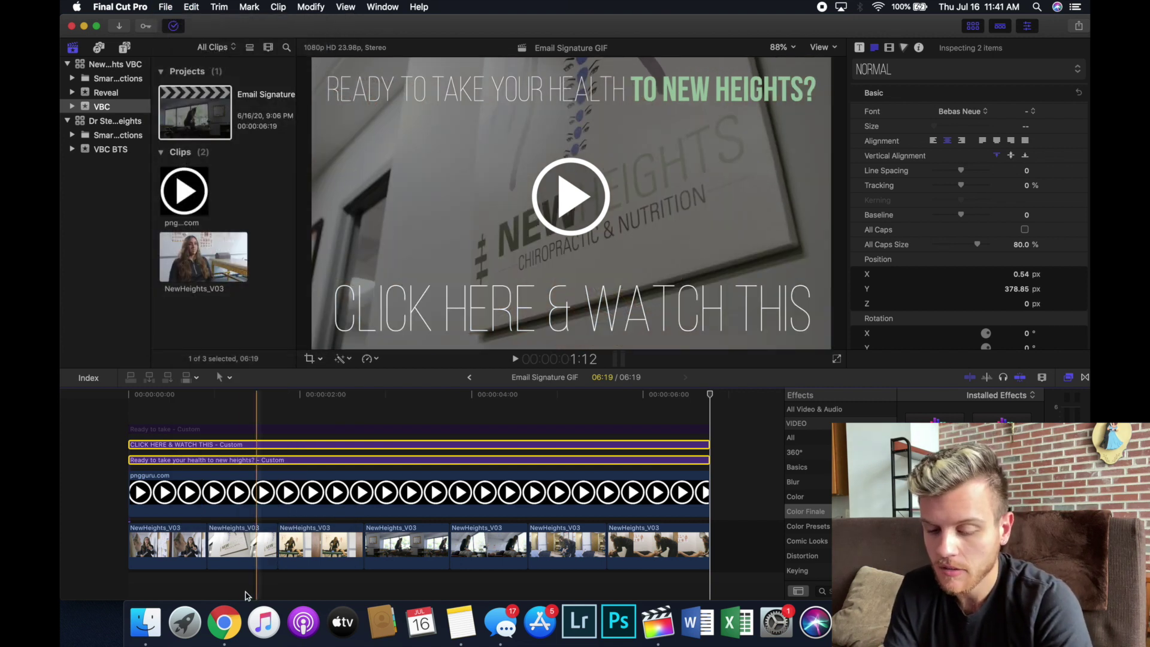
pyautogui.press('super+Tab')
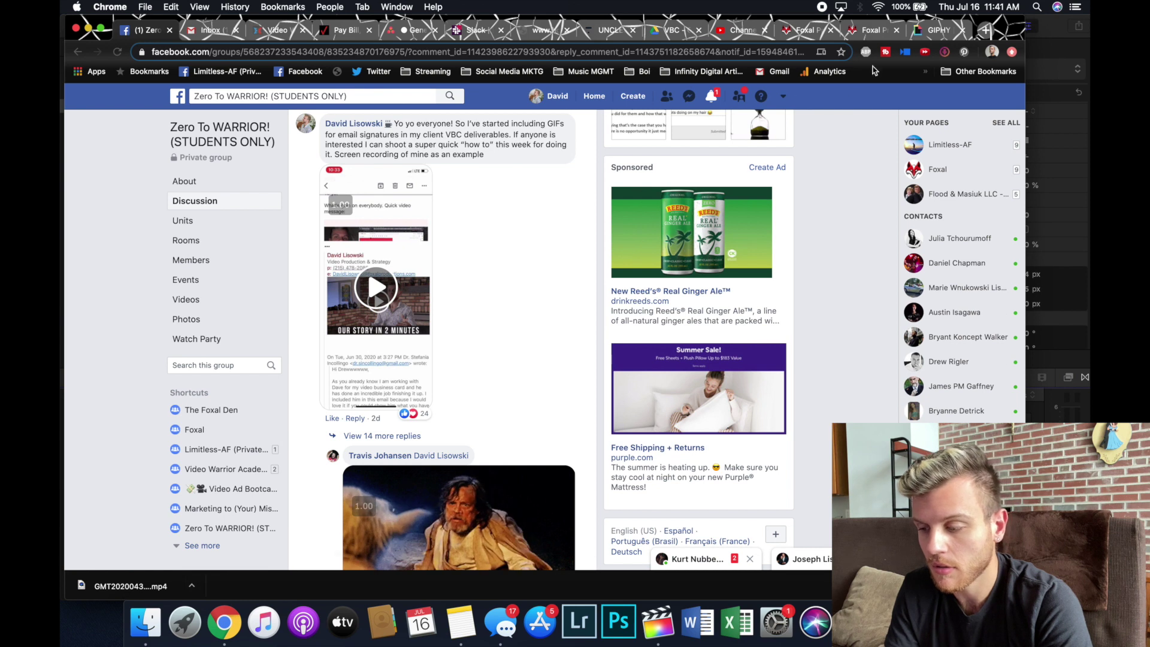
# Go to the GIPHY page, open its GIF Maker, and open the VBC project folder.
pyautogui.click(937, 30)
pyautogui.moveTo(787, 106)
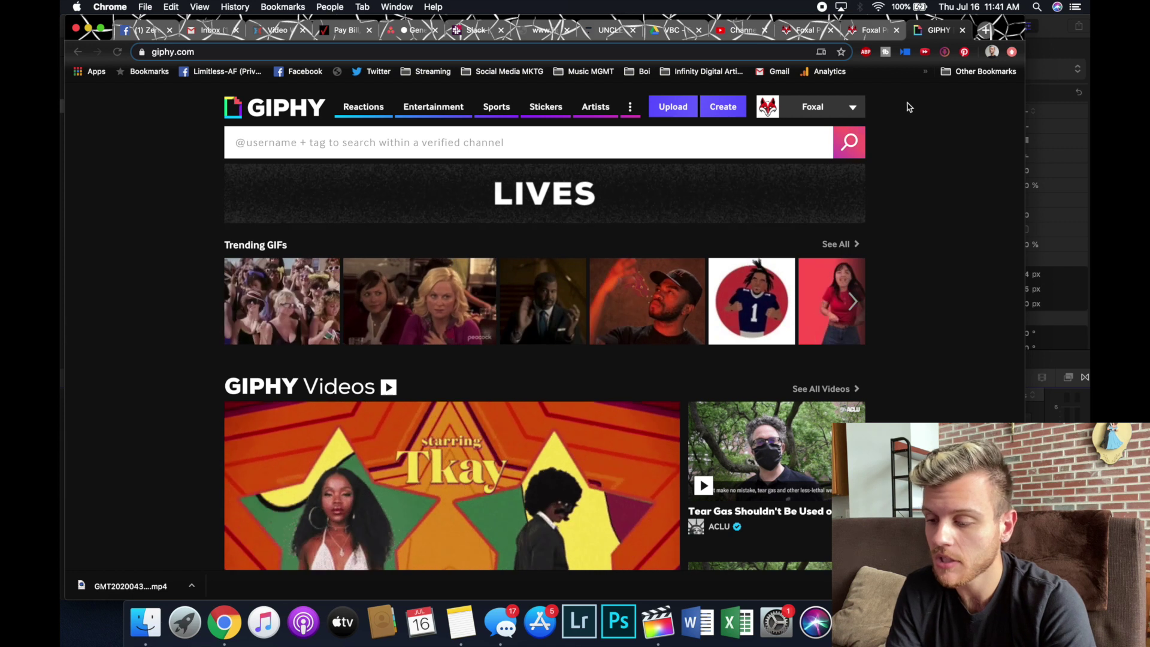
pyautogui.click(713, 105)
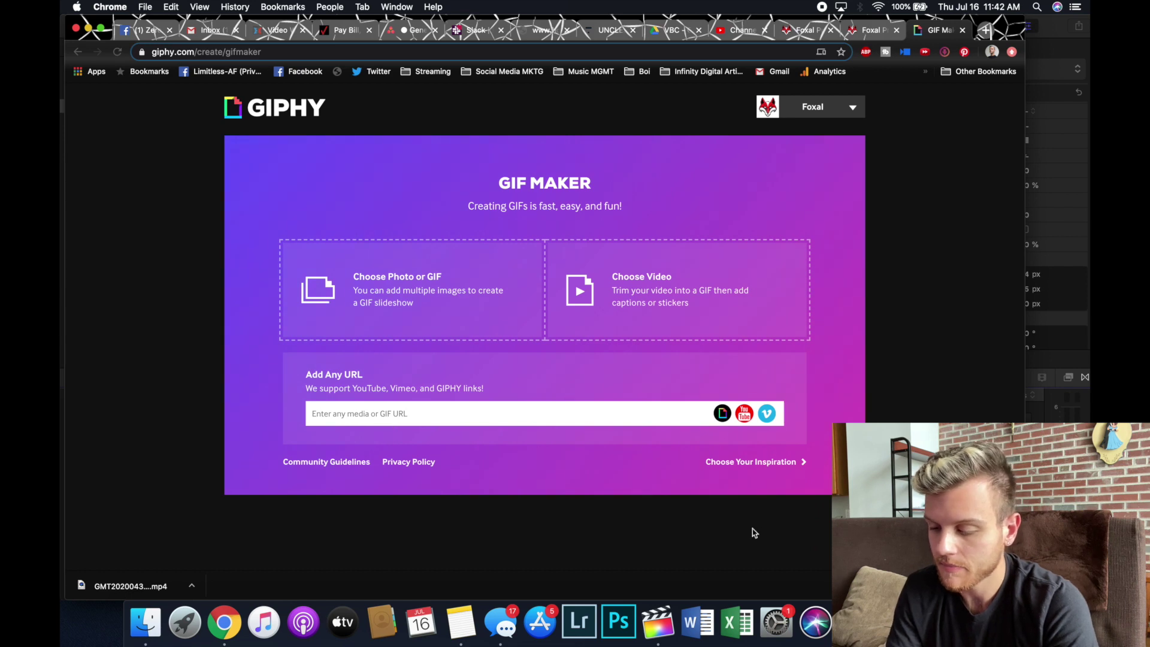
pyautogui.click(147, 624)
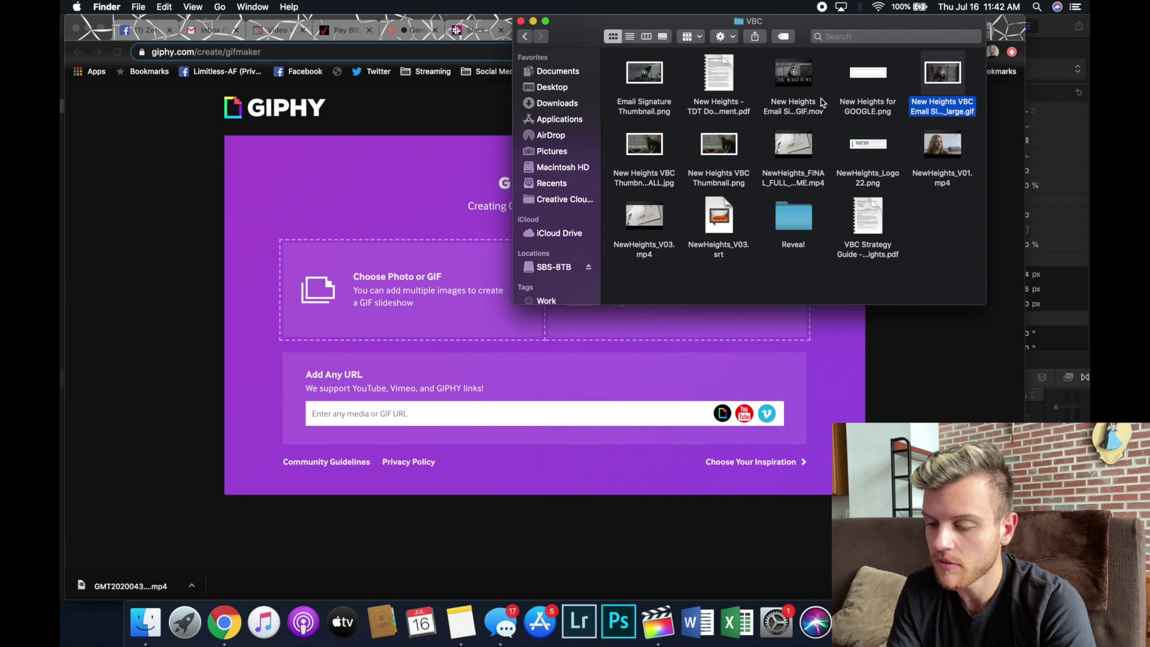
# Upload the Email Signature GIF .mov from the VBC folder to Giphy's GIF maker.
pyautogui.click(803, 107)
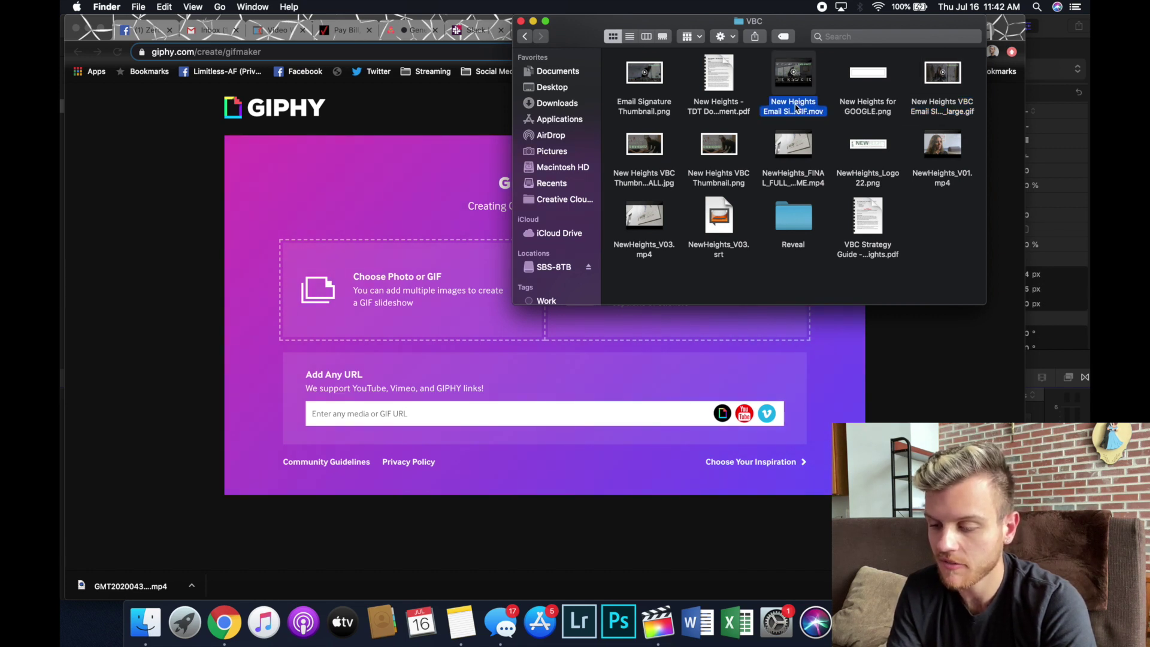
pyautogui.moveTo(796, 108); pyautogui.dragTo(619, 340)
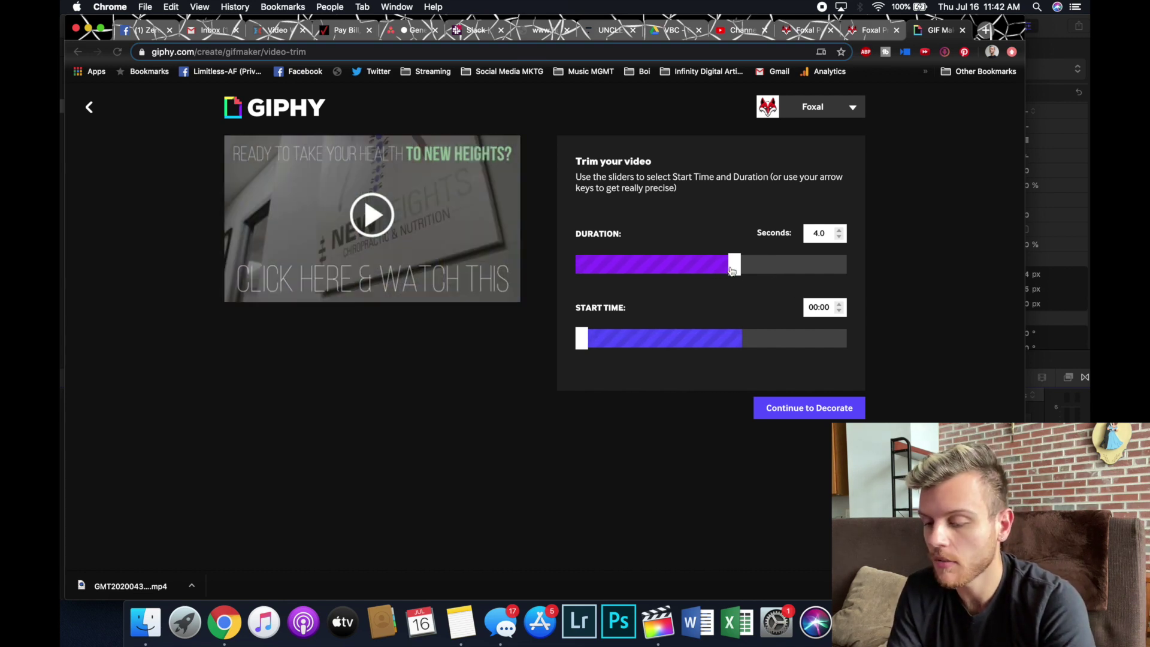
# Extend the GIF duration to the full 6.7 seconds and proceed to the decorate step.
pyautogui.moveTo(730, 270); pyautogui.dragTo(863, 267)
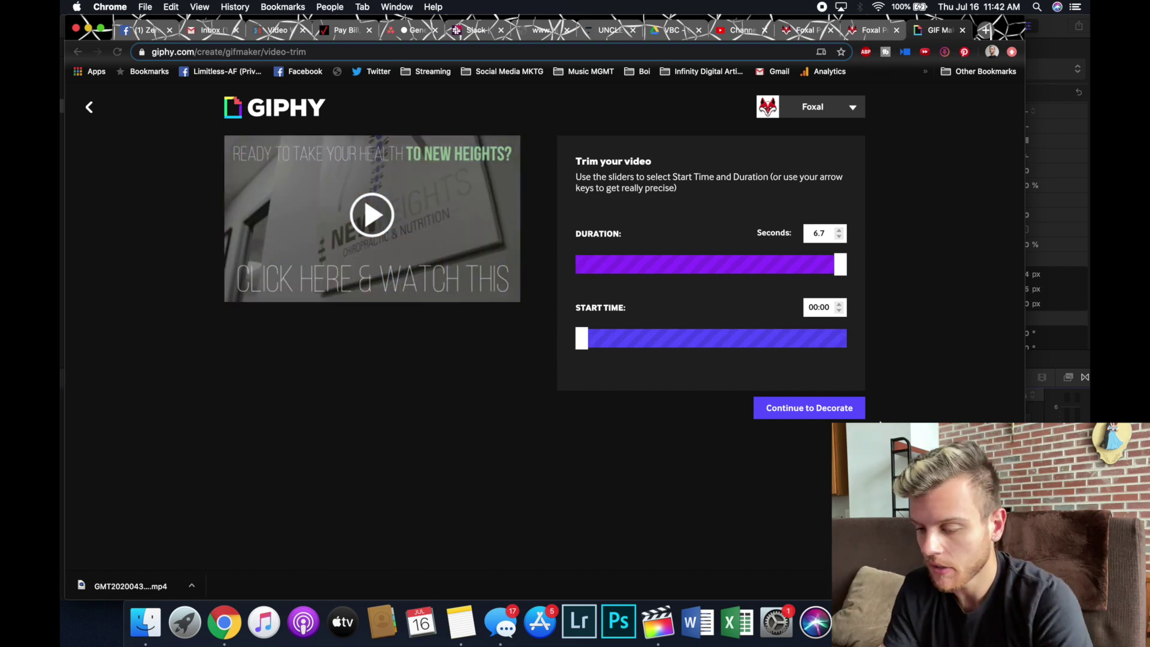
pyautogui.click(846, 411)
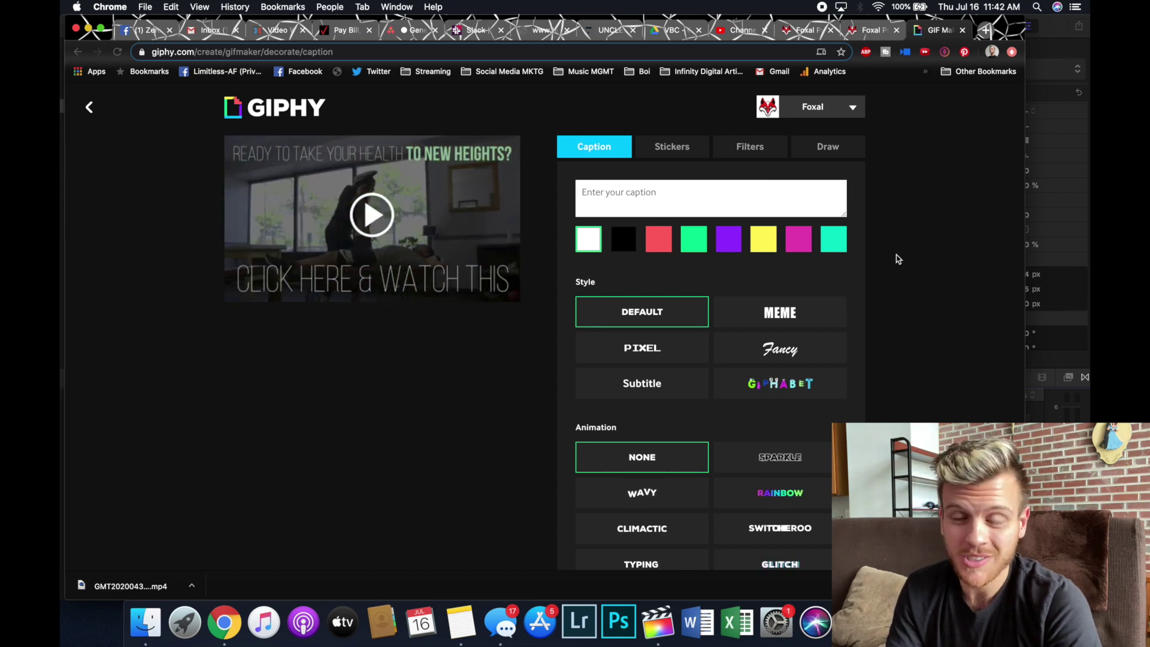
pyautogui.scroll(-3, 898, 259)
pyautogui.scroll(3, 898, 259)
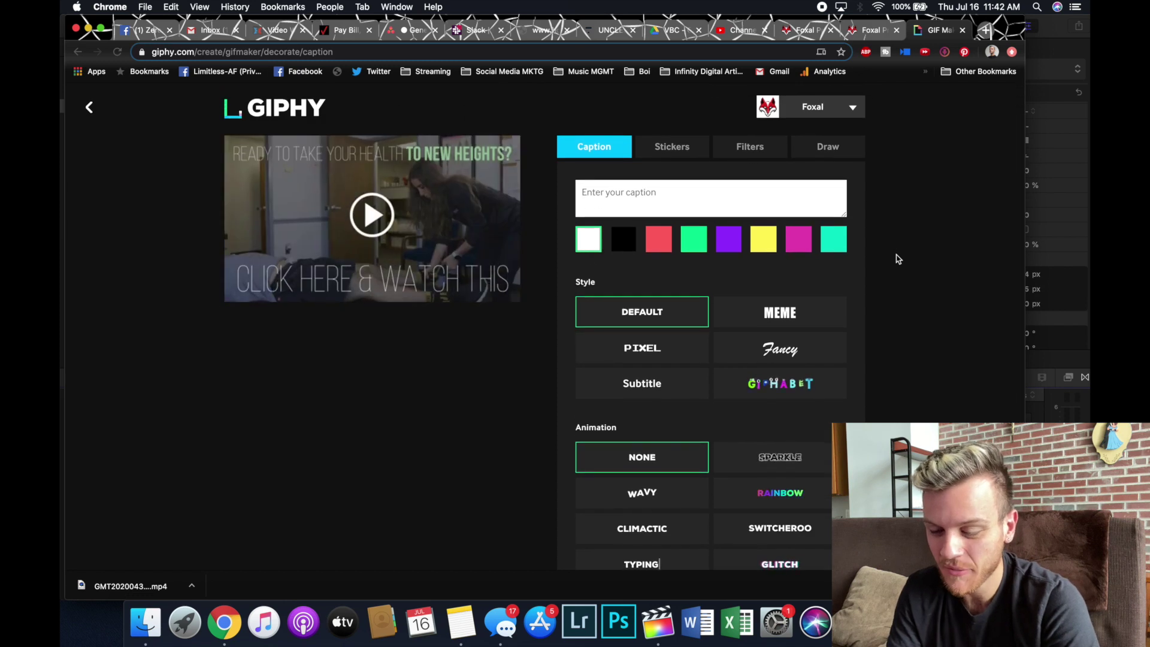
pyautogui.scroll(-2, 898, 258)
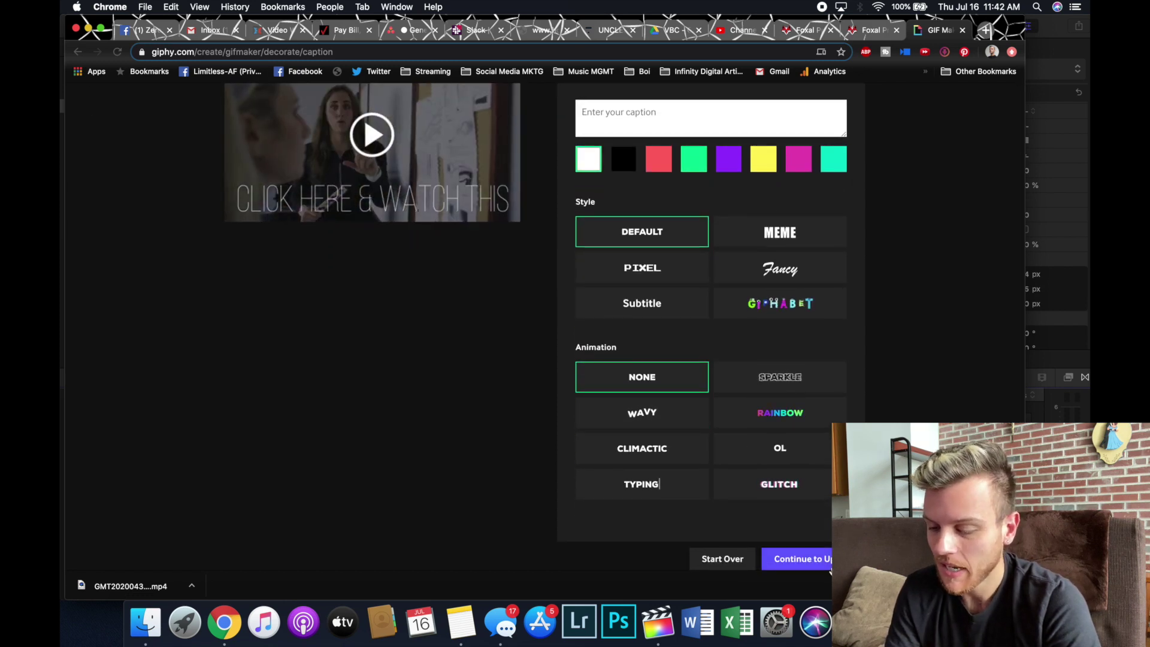
# Tag the GIF with 'foxal' and 'video business card' and upload it to GIPHY.
pyautogui.click(828, 560)
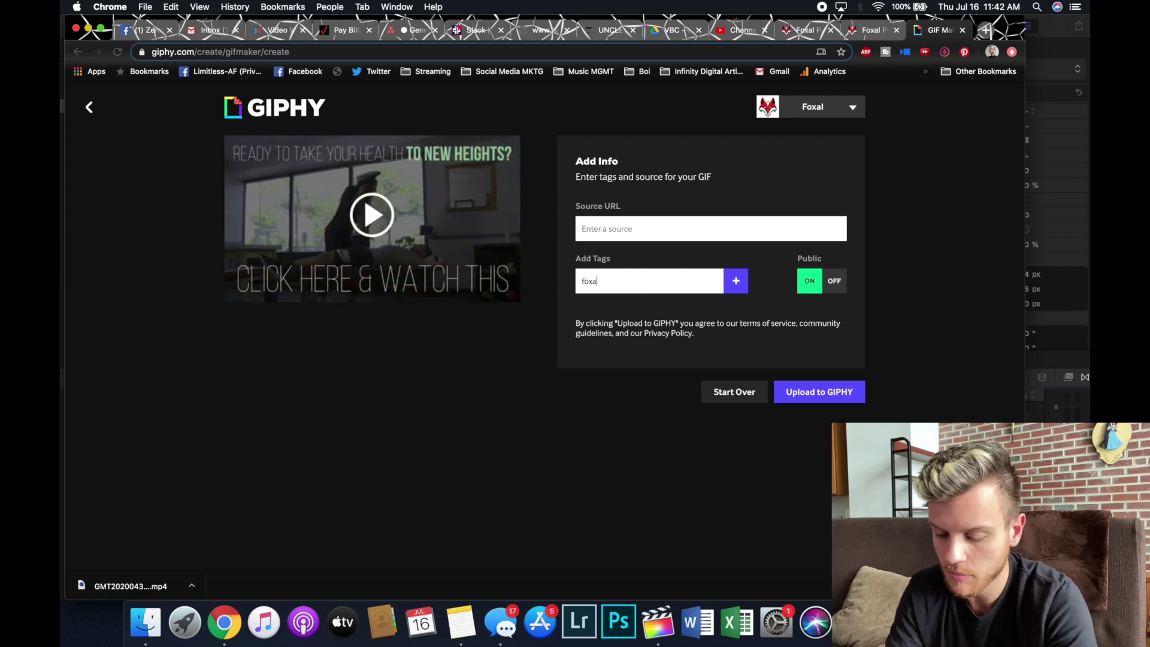
pyautogui.write('l')
pyautogui.press('Return')
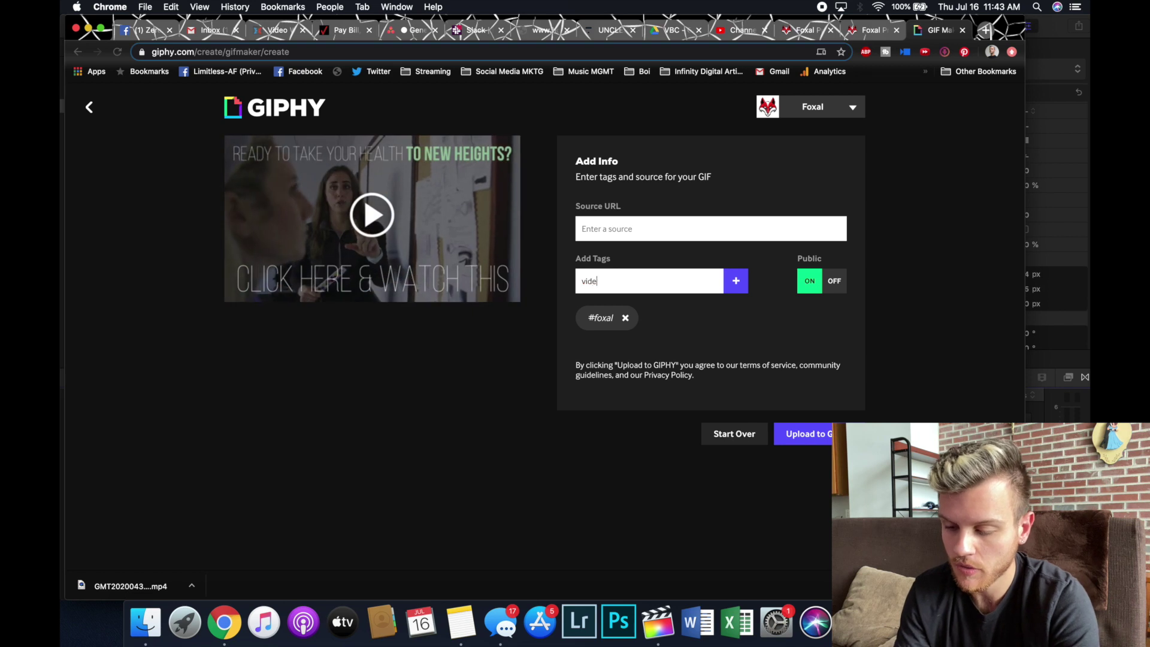
pyautogui.press('Return')
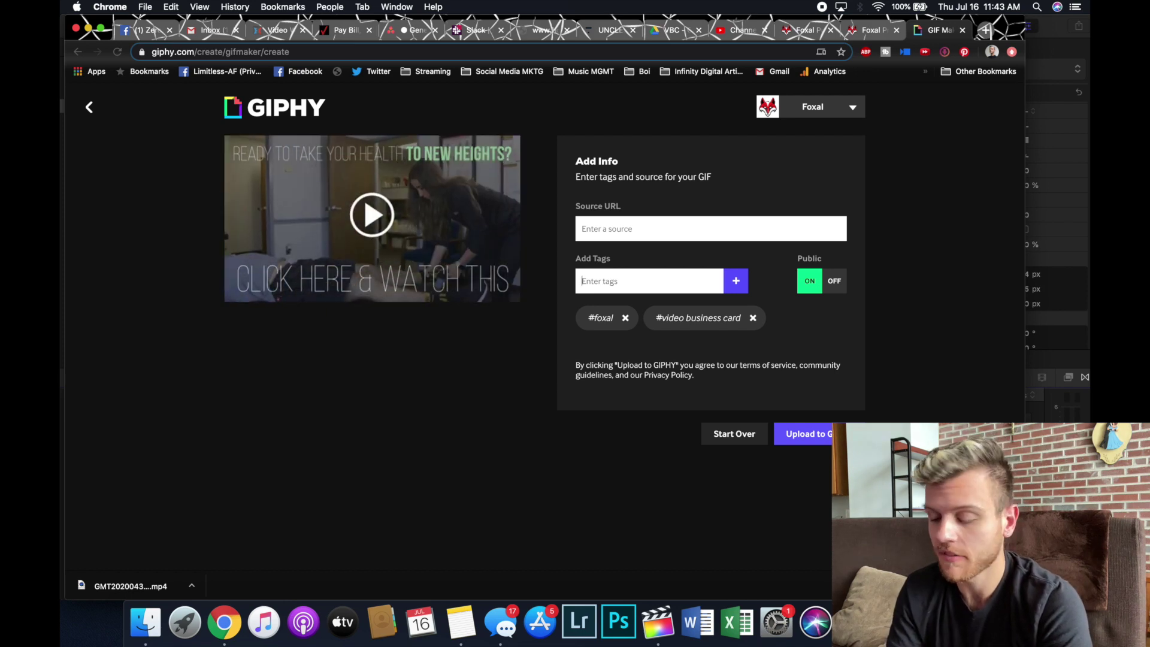
pyautogui.click(850, 434)
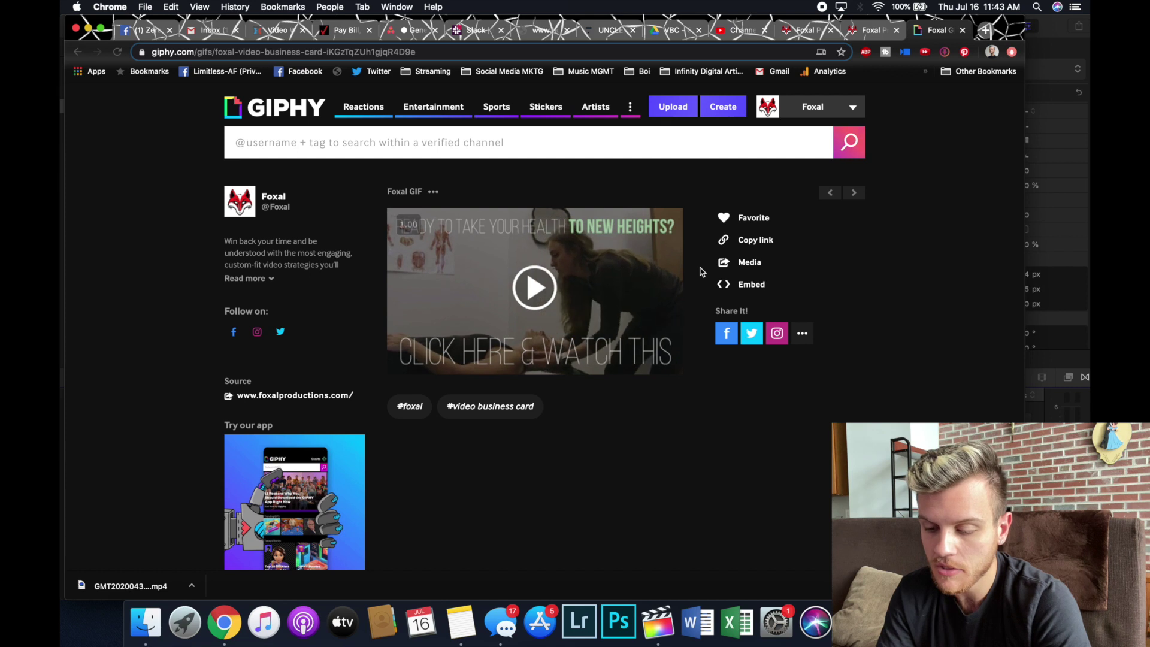
# Show the GIF's Source, Social and MP4 media links, then go to the Gmail inbox.
pyautogui.click(748, 263)
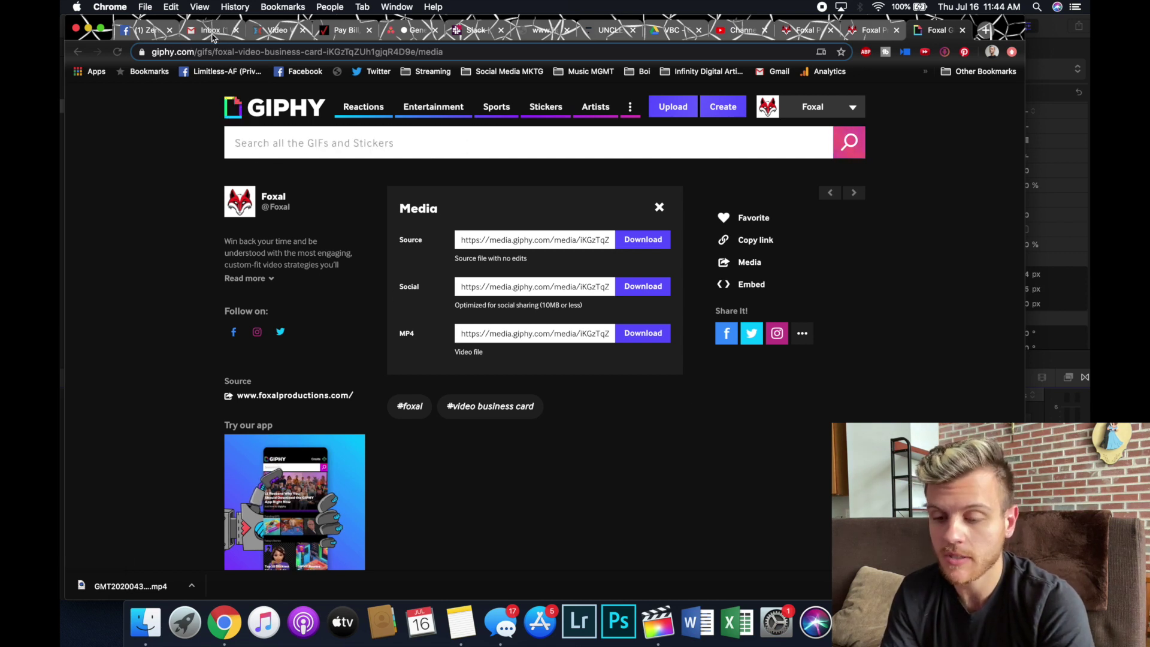
pyautogui.click(211, 30)
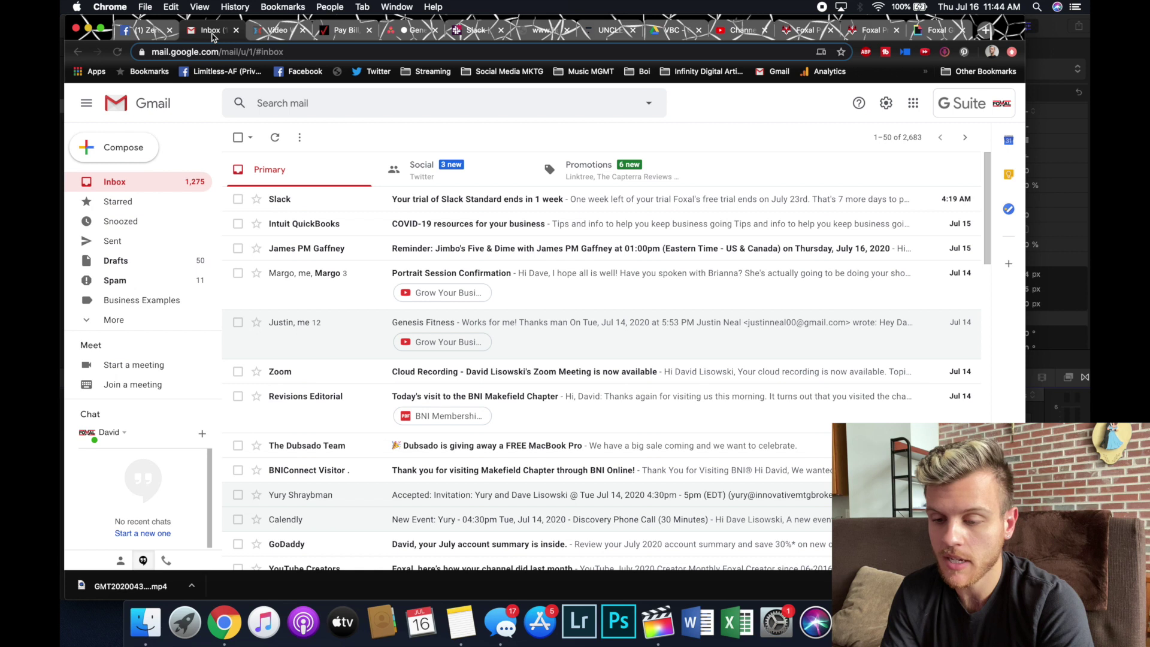
# In Gmail's full settings, delete the old 'OUR STORY IN 2 MINUTES' image from the signature.
pyautogui.click(886, 104)
pyautogui.click(901, 165)
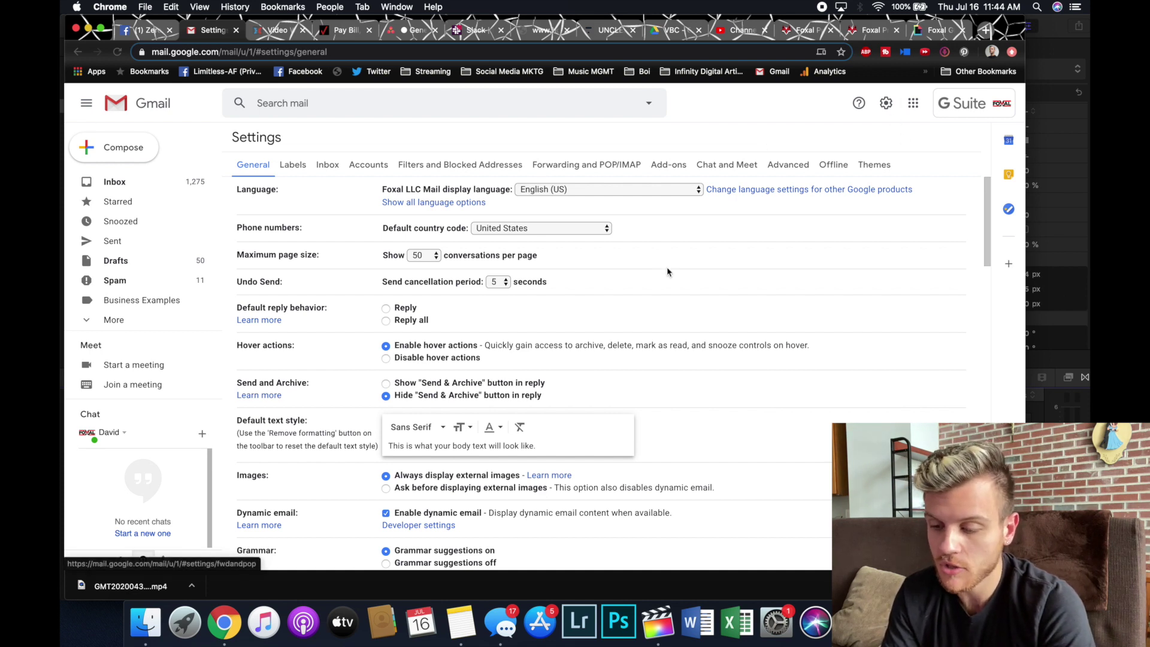
pyautogui.scroll(-20, 668, 271)
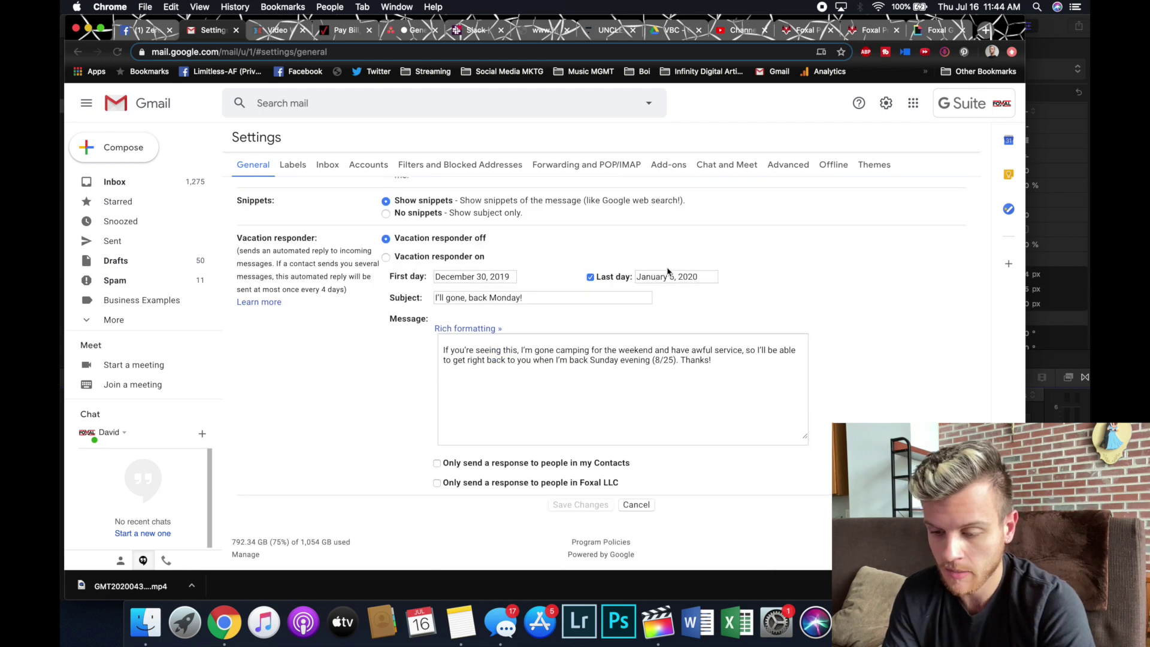
pyautogui.scroll(10, 668, 272)
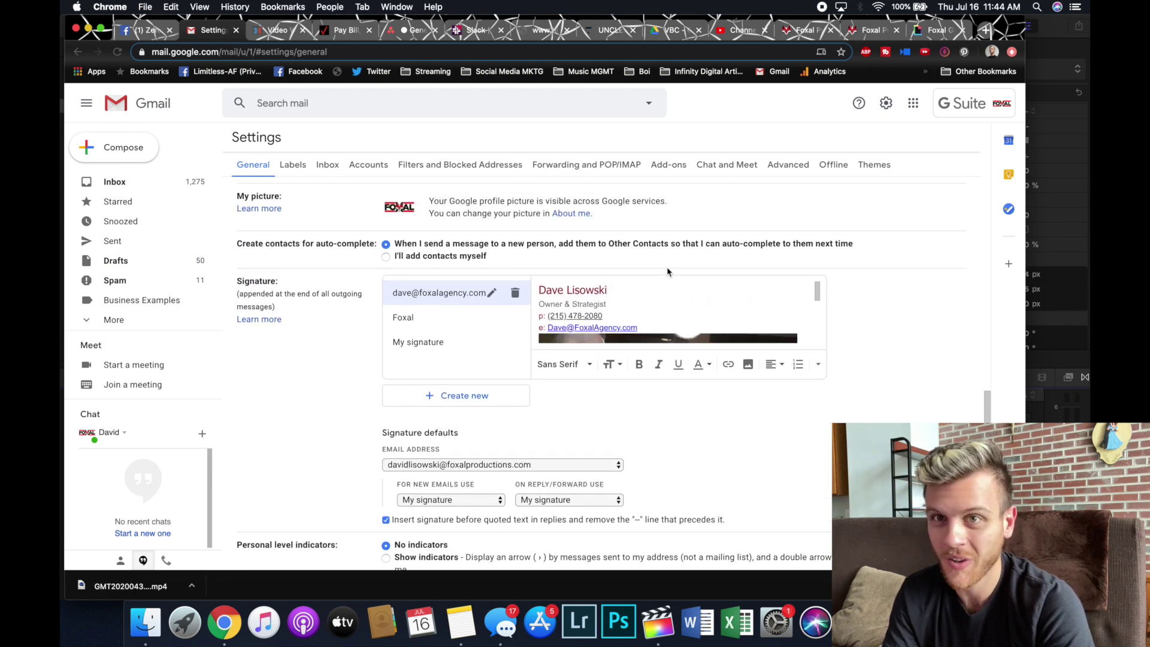
pyautogui.scroll(-1, 862, 351)
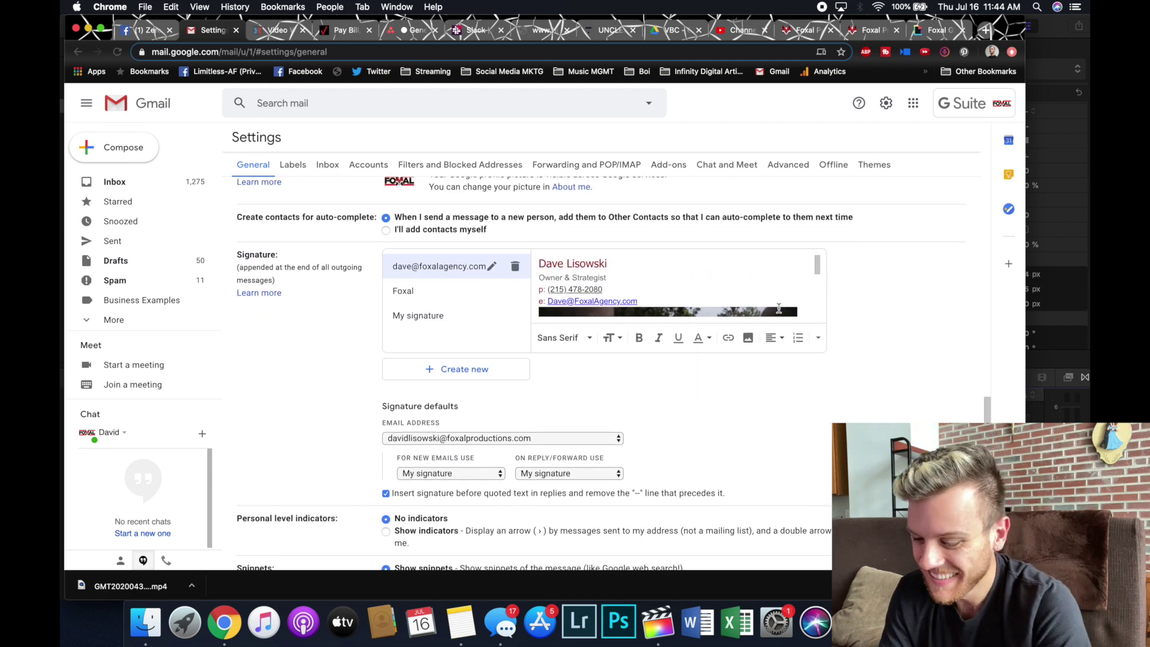
pyautogui.scroll(-3, 753, 298)
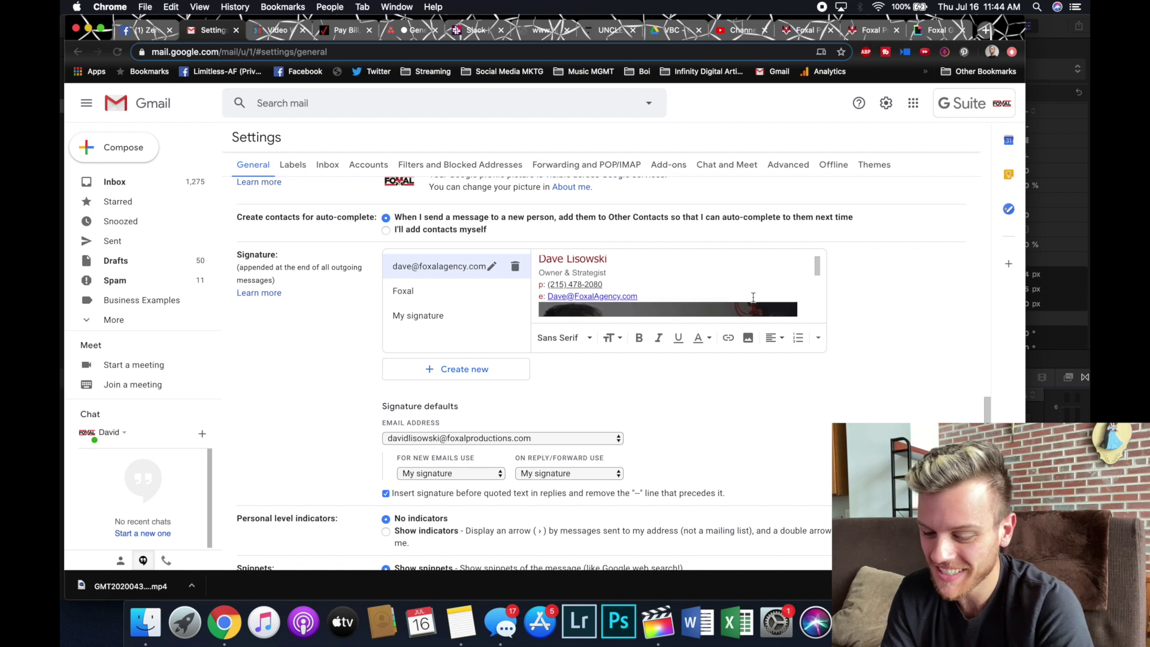
pyautogui.scroll(-2, 755, 297)
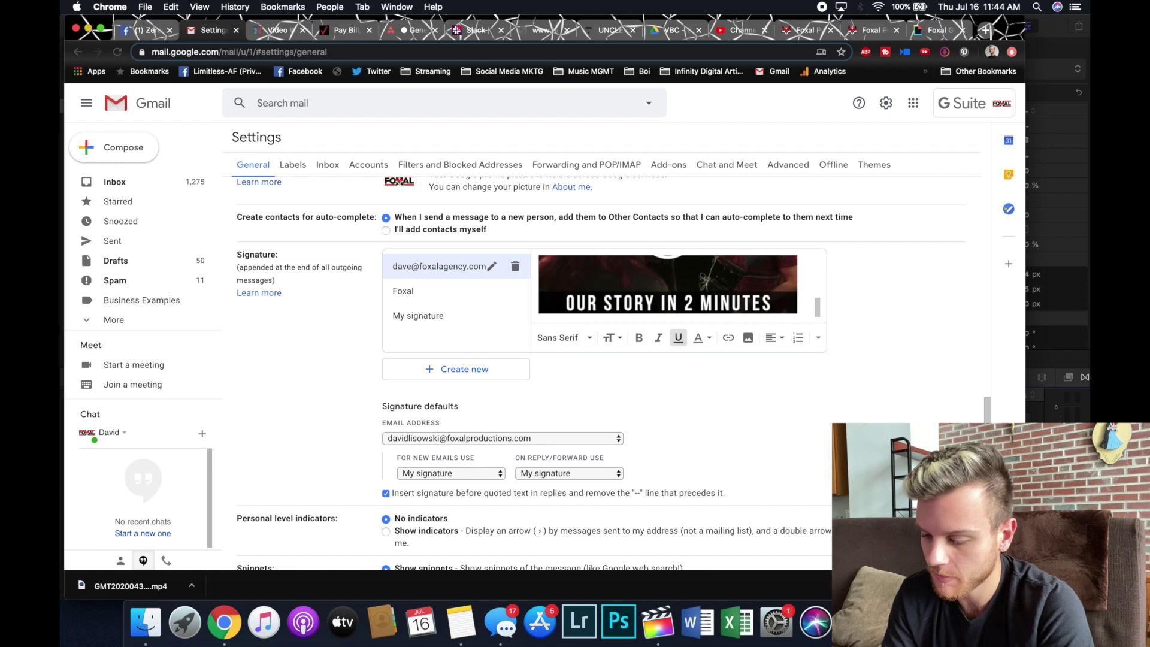
pyautogui.press('BackSpace')
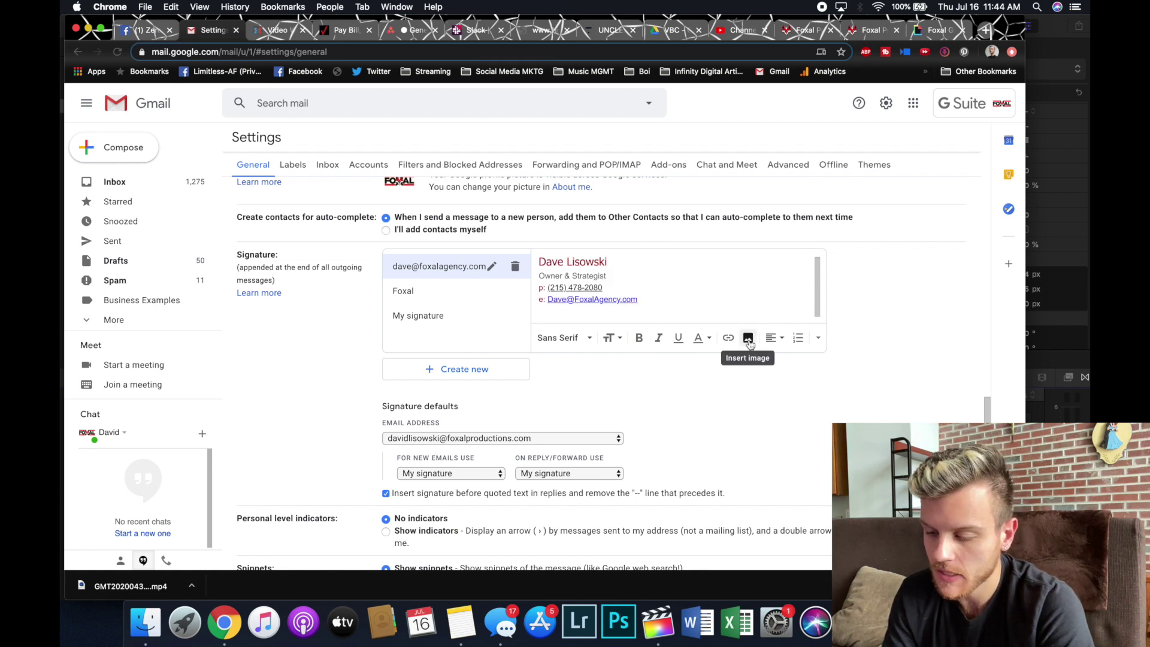
# Upload the exported 'Click here & watch this' GIF from Finder into the Gmail signature as an image.
pyautogui.click(748, 339)
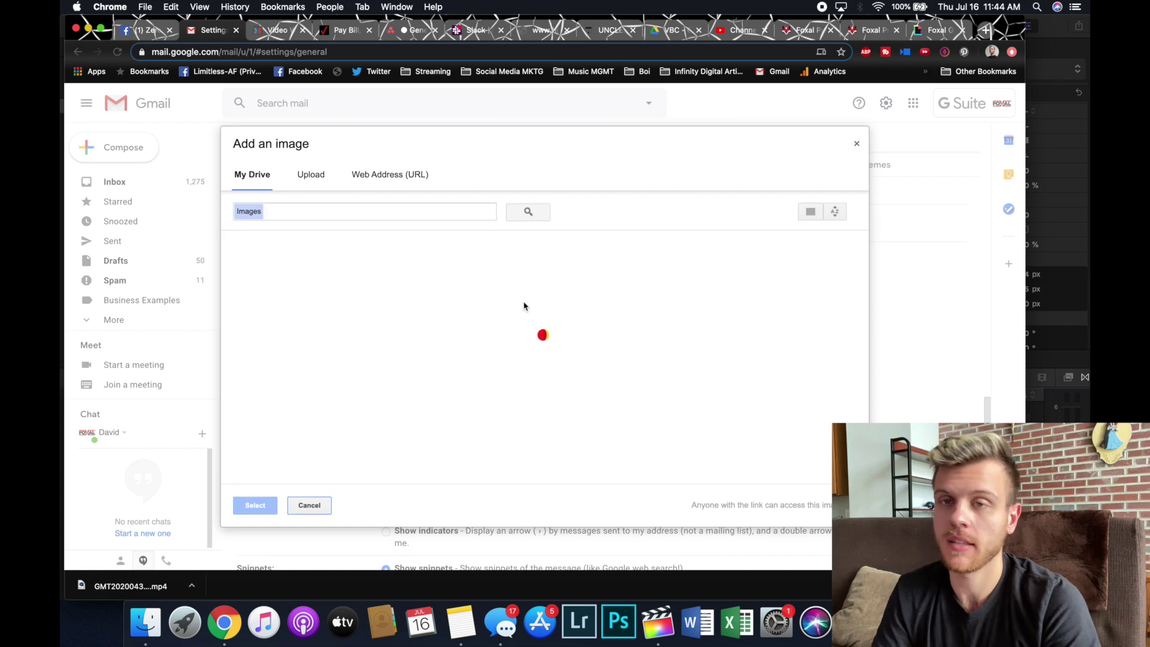
pyautogui.click(322, 177)
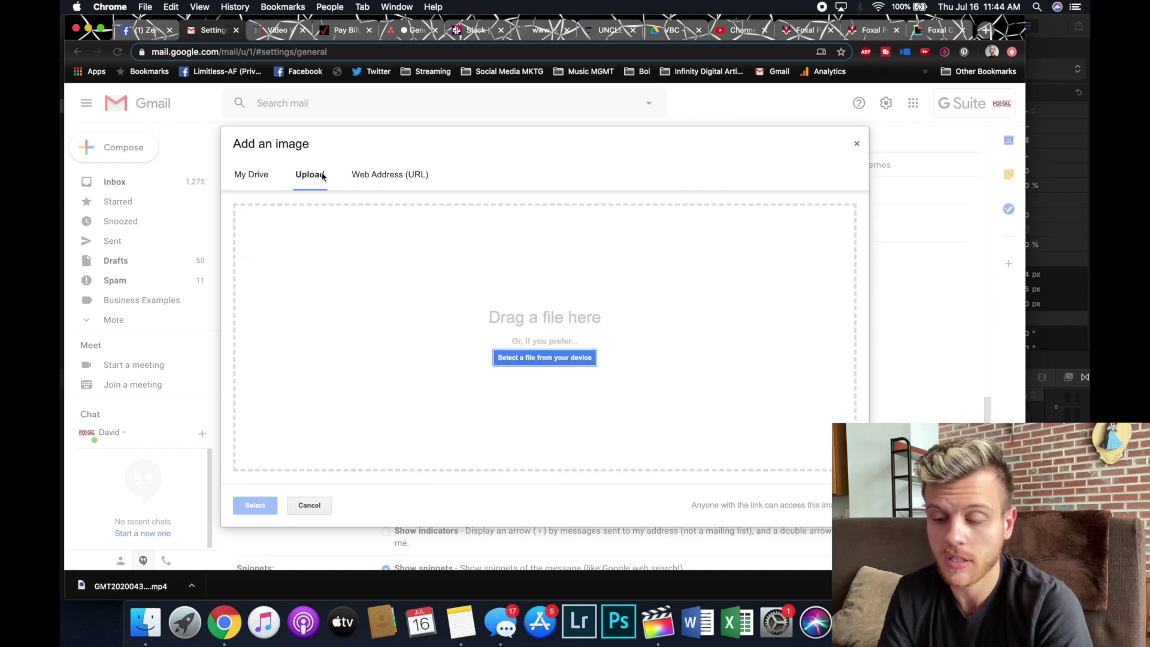
pyautogui.click(132, 643)
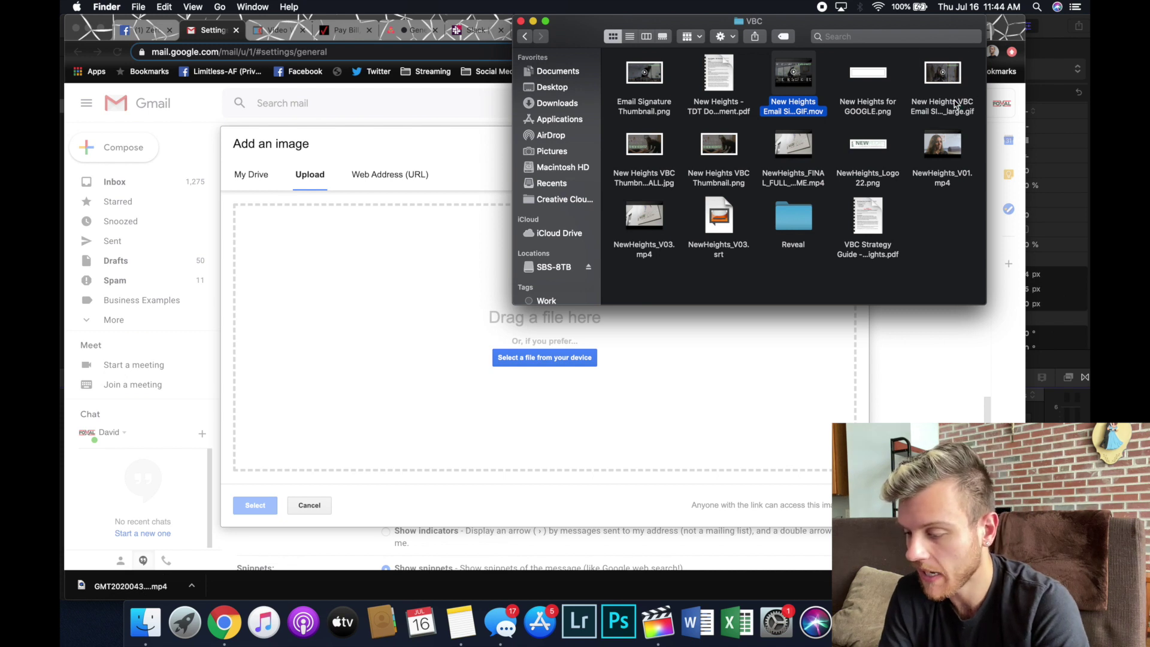
pyautogui.moveTo(955, 107); pyautogui.dragTo(565, 383)
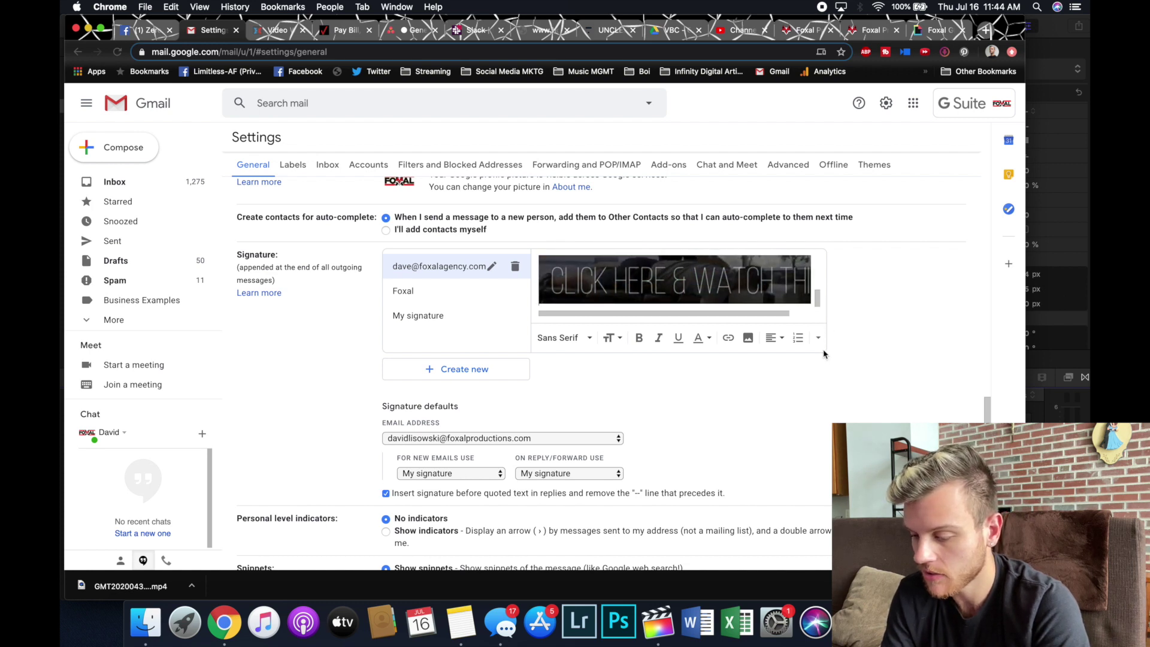
# Resize the signature GIF to Large.
pyautogui.click(698, 283)
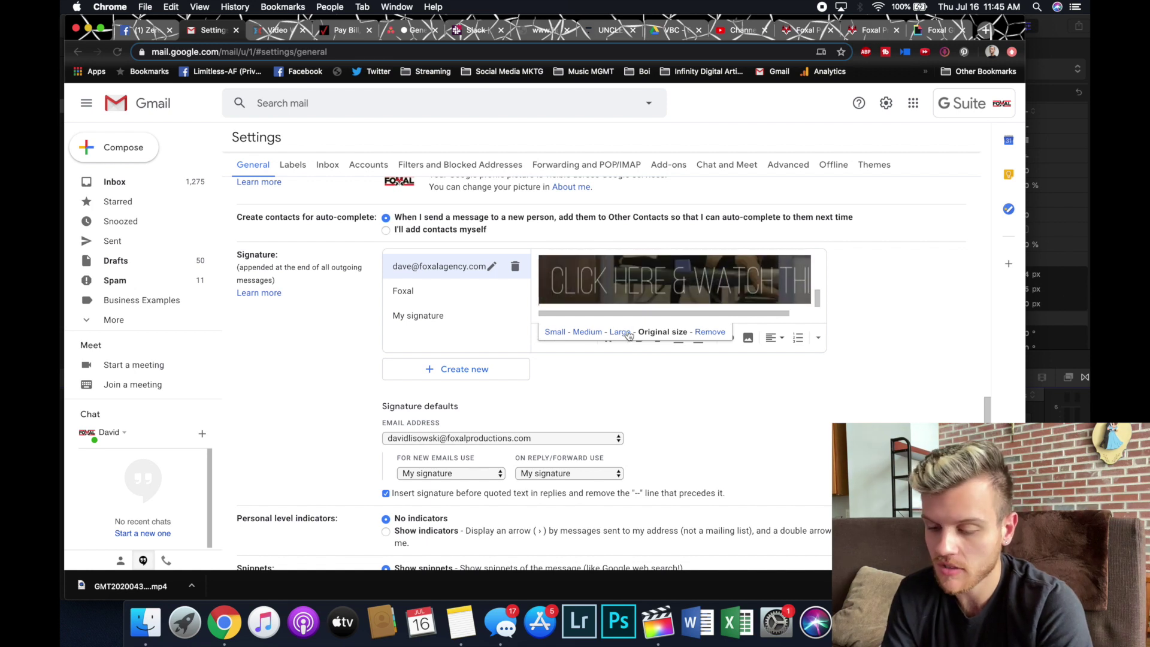
pyautogui.click(619, 333)
pyautogui.click(555, 333)
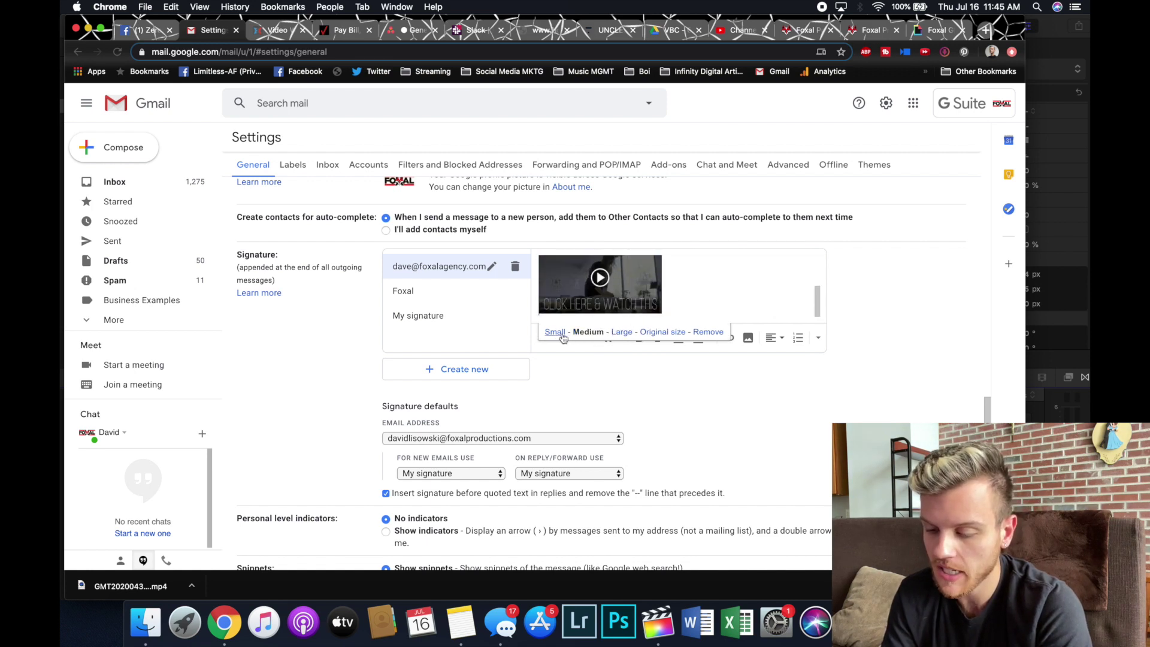
pyautogui.click(621, 334)
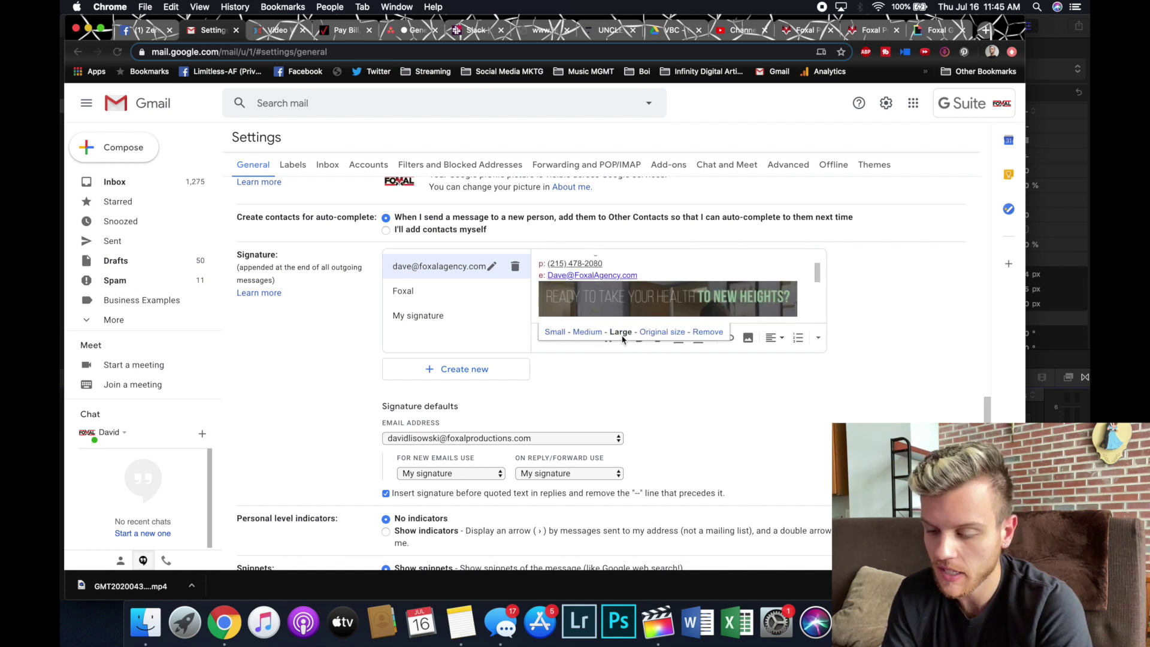
pyautogui.click(847, 314)
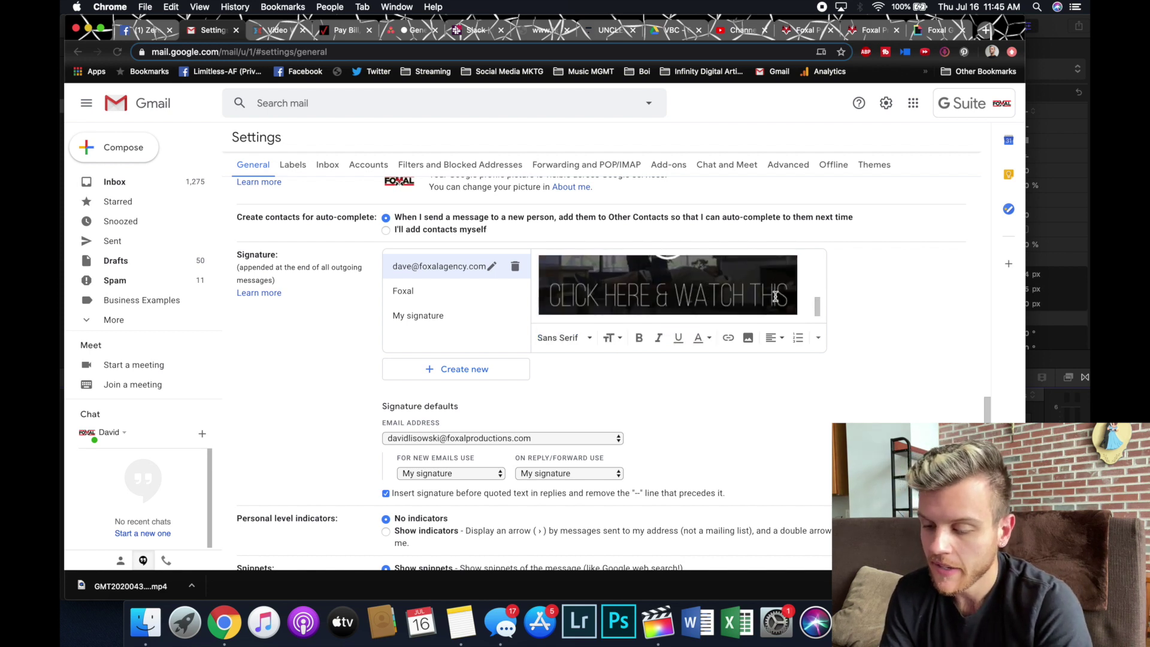
# Open the Edit Link dialog for the signature GIF to link it to a web address.
pyautogui.scroll(1, 775, 297)
pyautogui.scroll(-2, 774, 297)
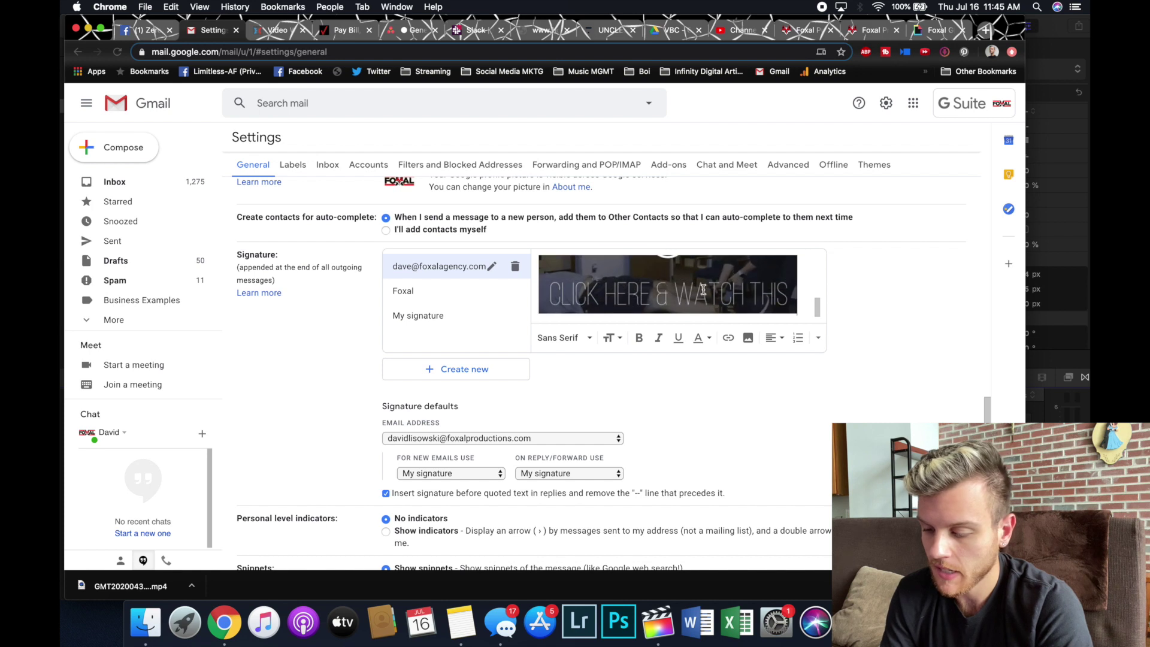
pyautogui.click(654, 284)
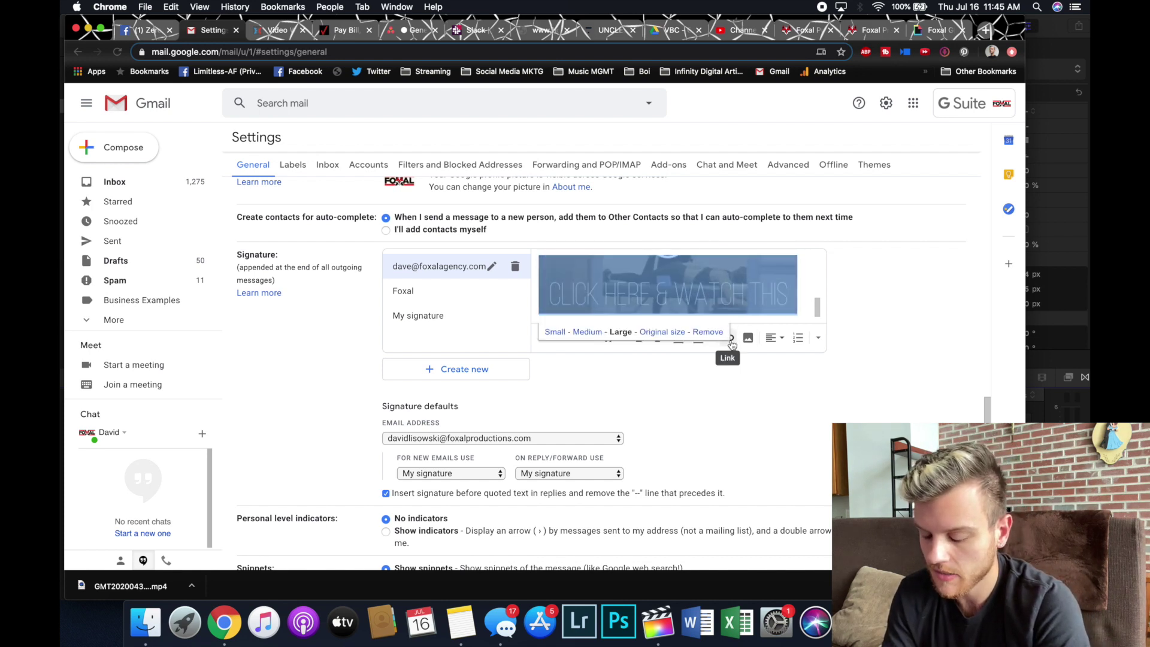
pyautogui.click(731, 345)
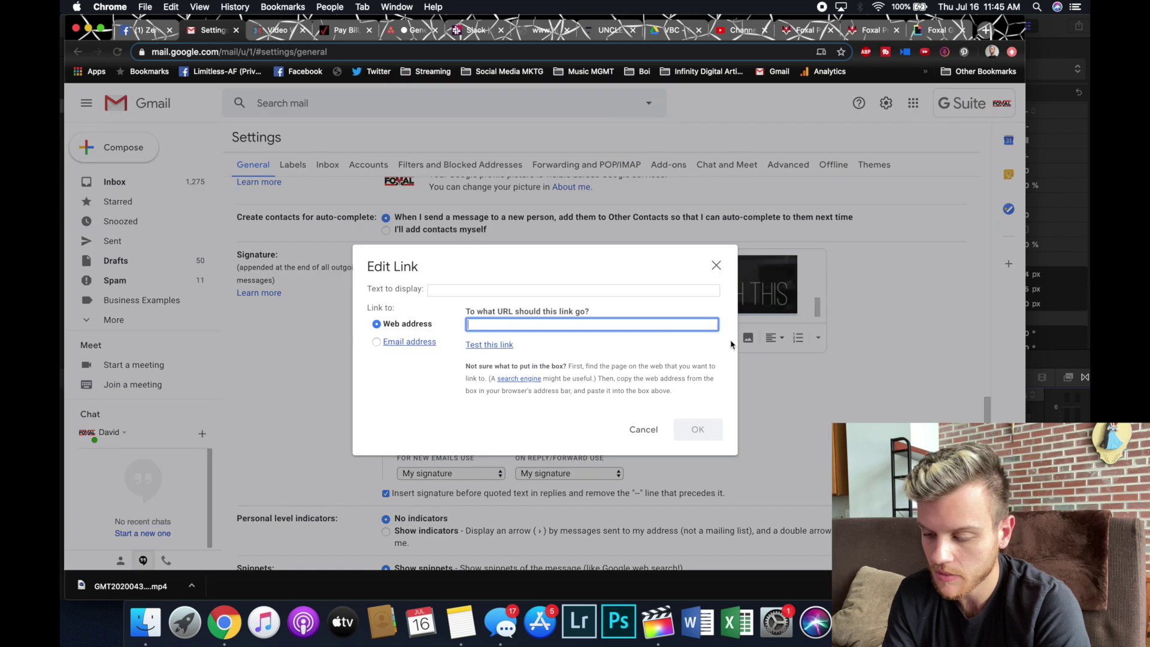
# Close the Edit Link dialog without adding any link to the GIF.
pyautogui.click(716, 267)
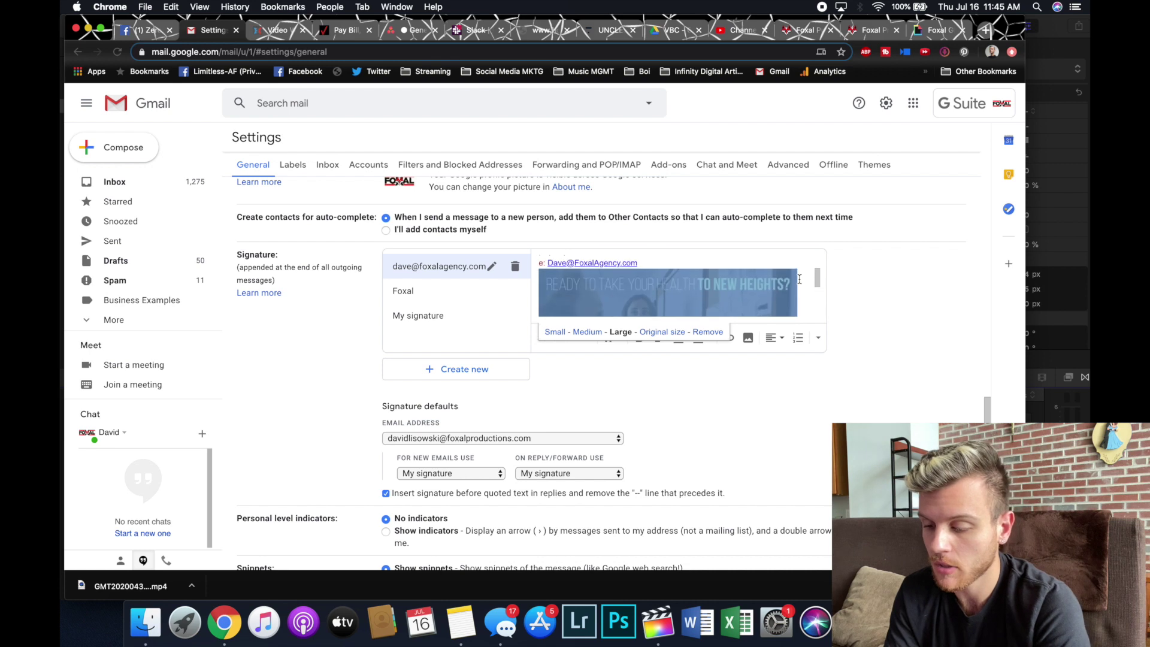